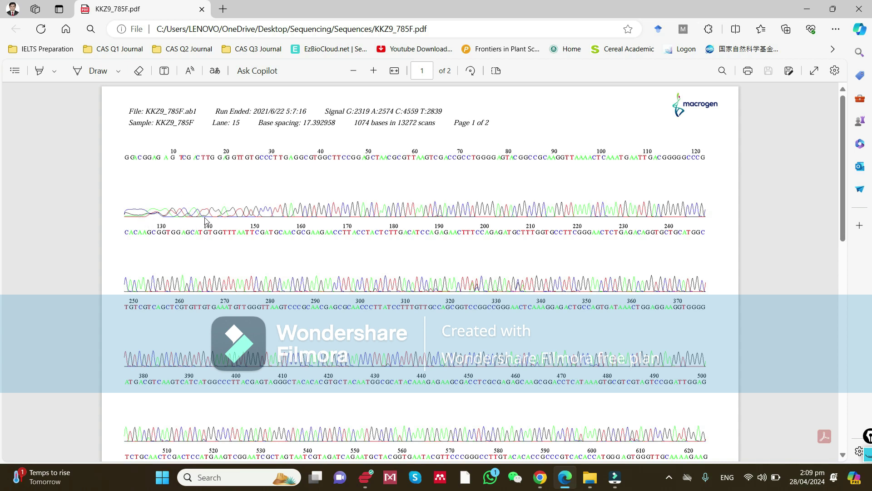
Step: Review the peak quality across both pages of the KKZ9_785F PDF chromatogram
scroll(453, 222, "down", 6)
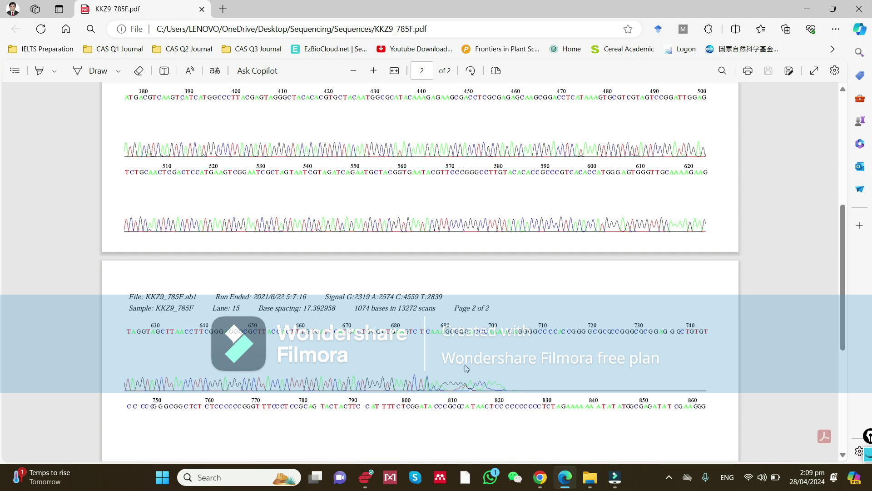
scroll(469, 349, "up", 6)
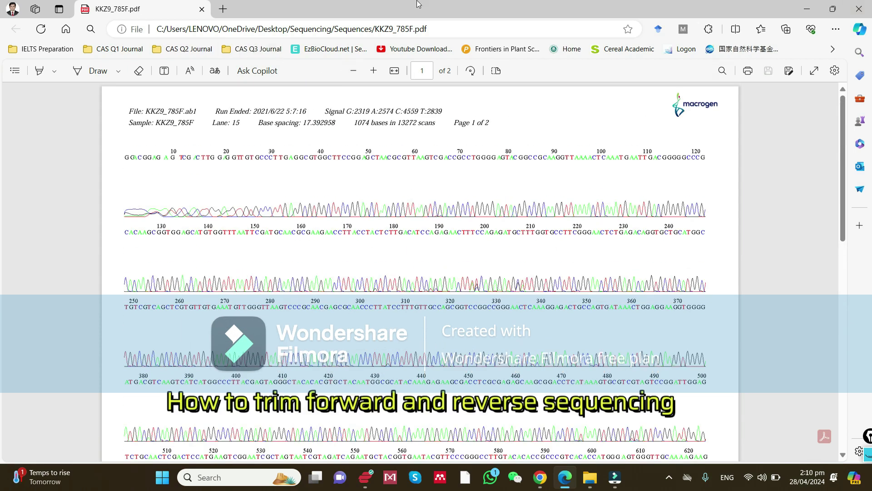
left_click(807, 9)
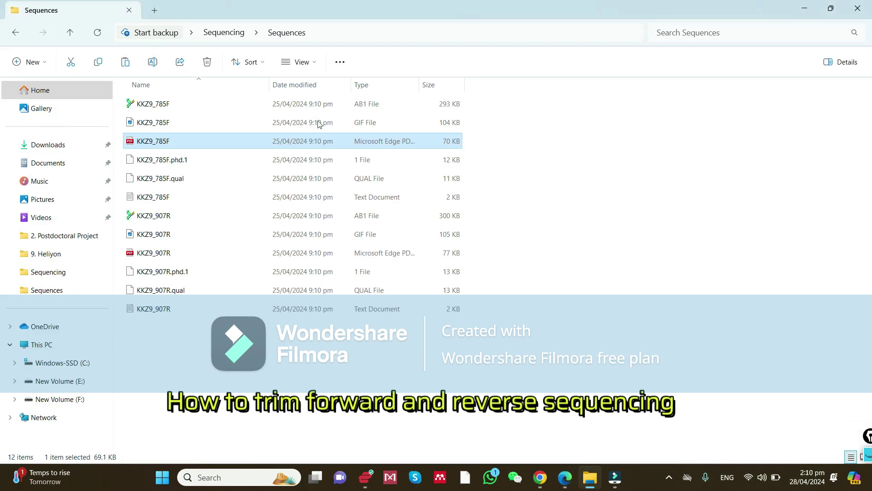
Step: Open the KKZ9_907R PDF chromatogram and review the peaks on both pages
double_click(154, 253)
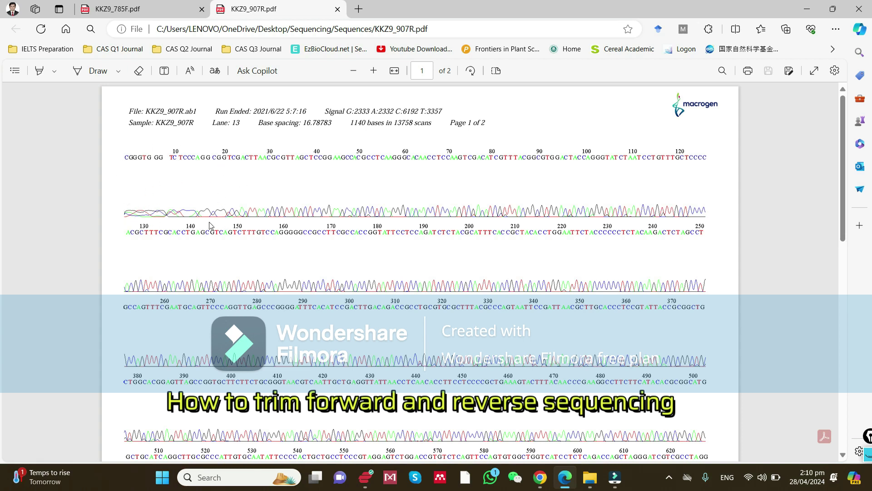
scroll(432, 274, "down", 12)
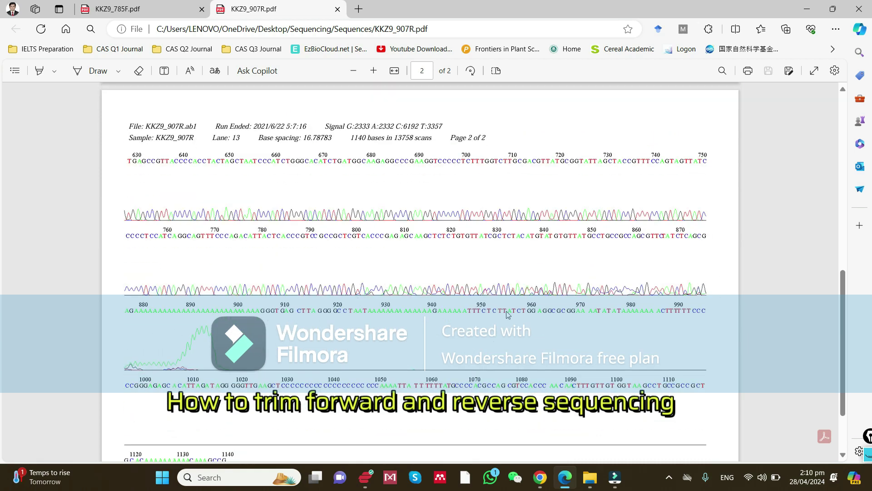
scroll(470, 303, "up", 5)
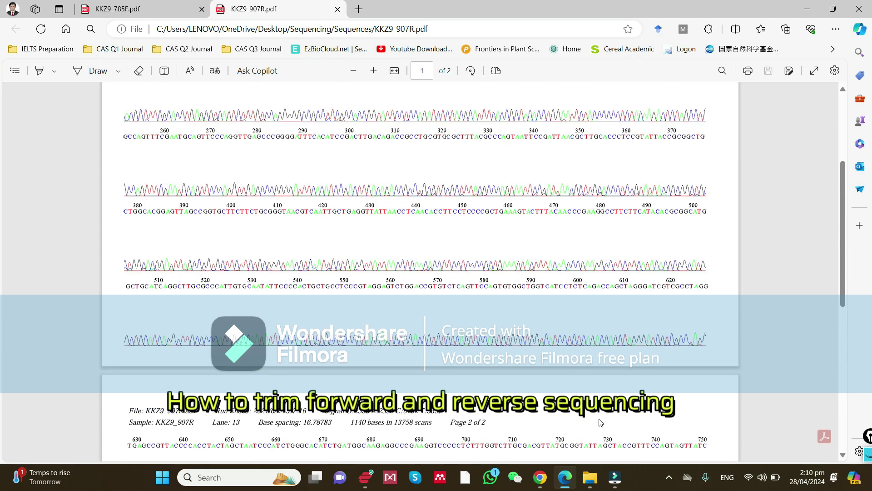
left_click(807, 12)
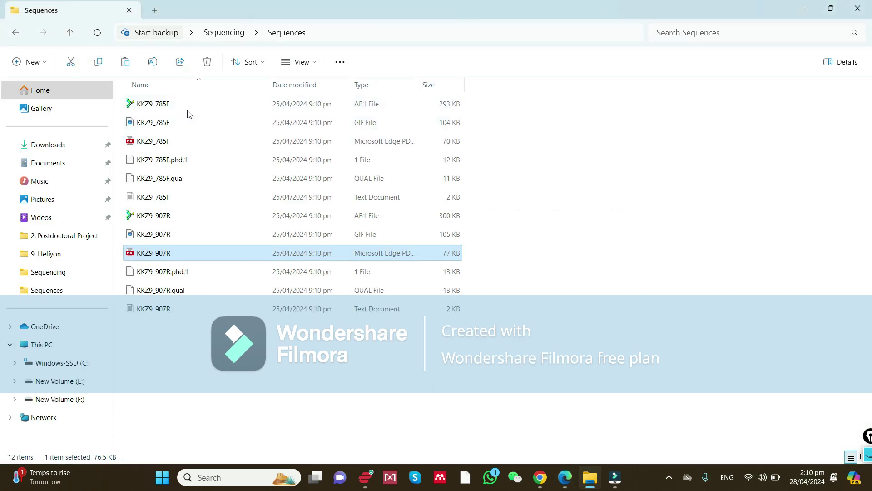
Step: Find BioEdit through the system search and launch it
left_click(174, 107)
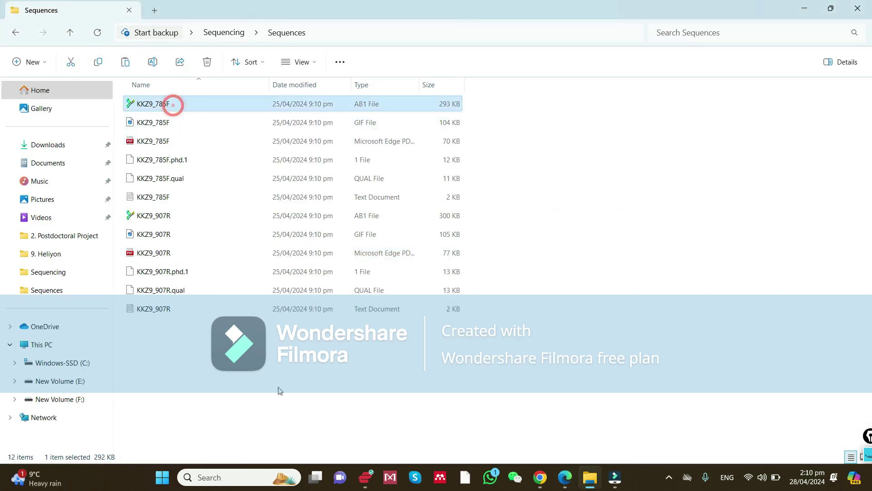
left_click(219, 484)
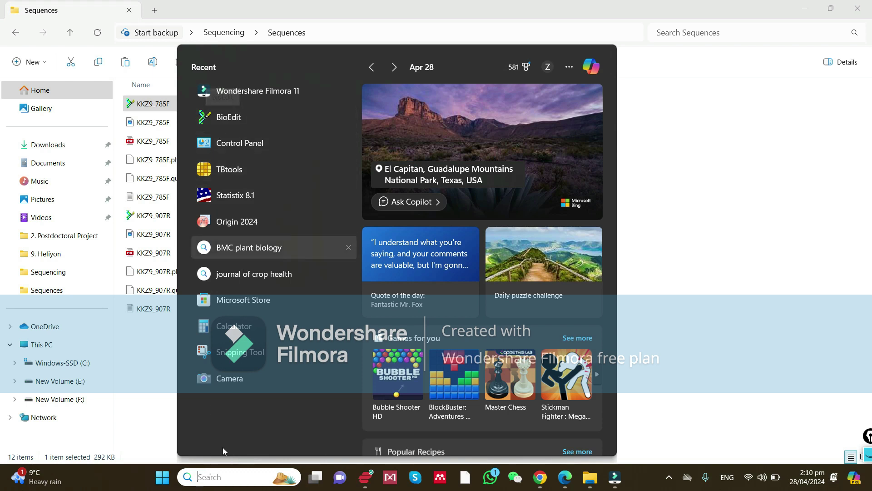
type("bi")
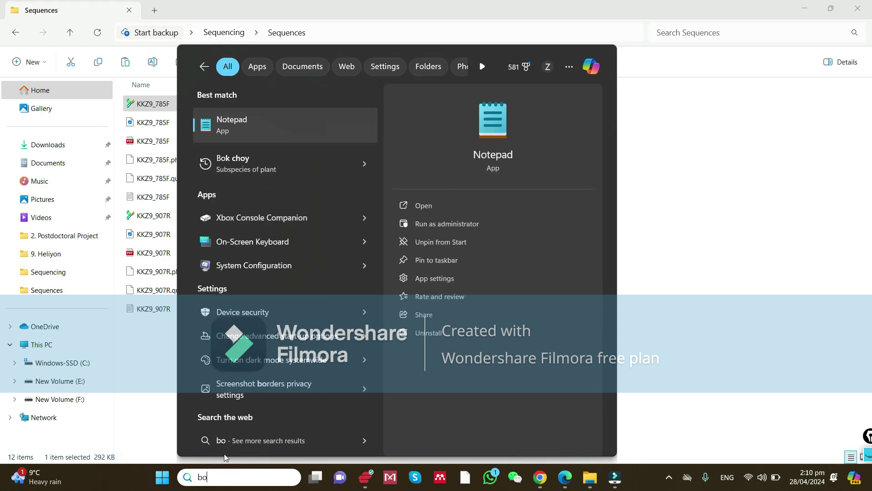
type("oe")
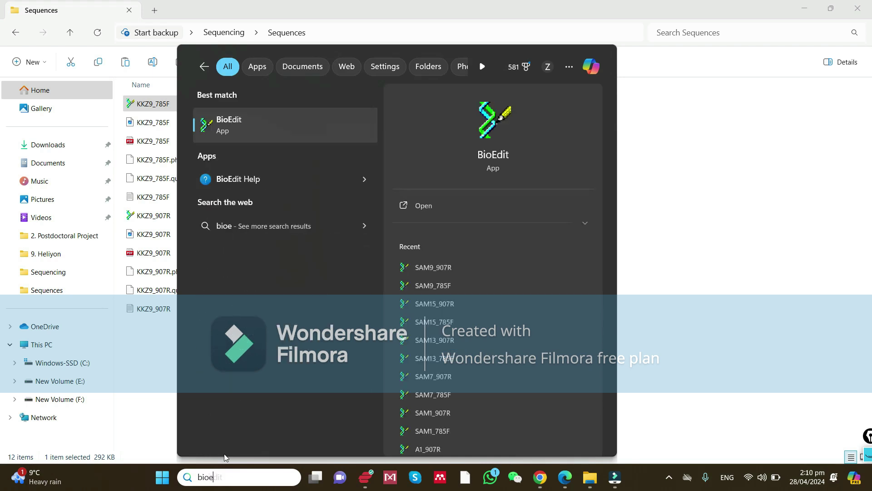
left_click(234, 124)
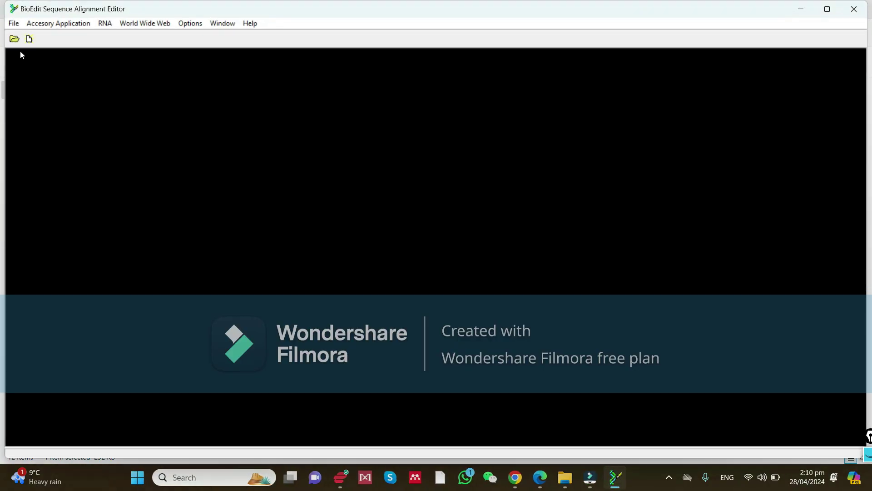
Step: Open the AB1 file KKZ9_785F from the Sequences folder inside the Sequencing folder on the desktop
left_click(15, 26)
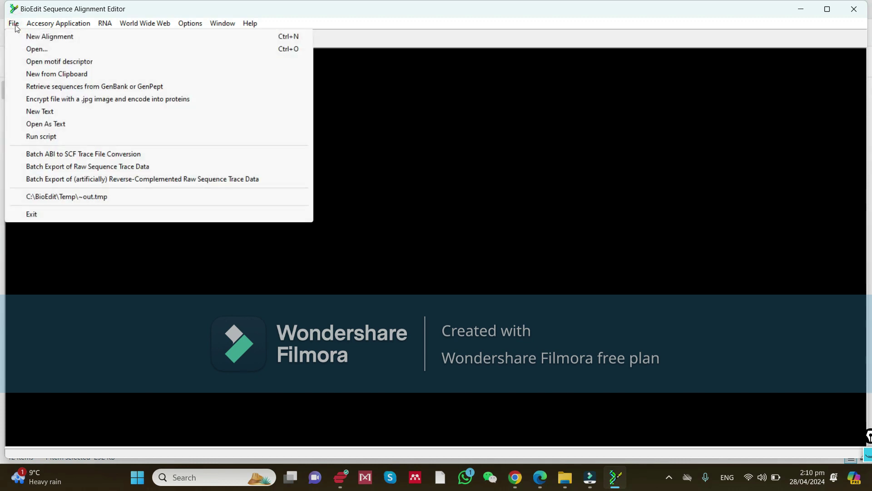
left_click(30, 49)
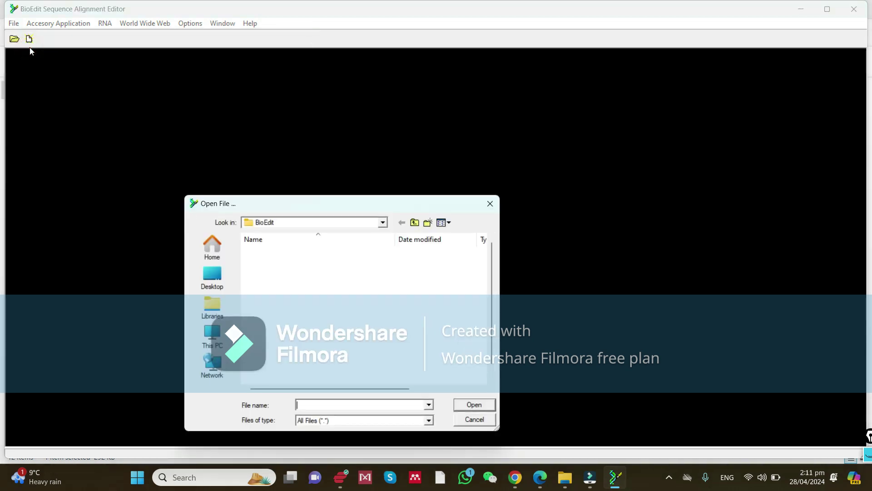
left_click(213, 277)
scroll(354, 307, "down", 5)
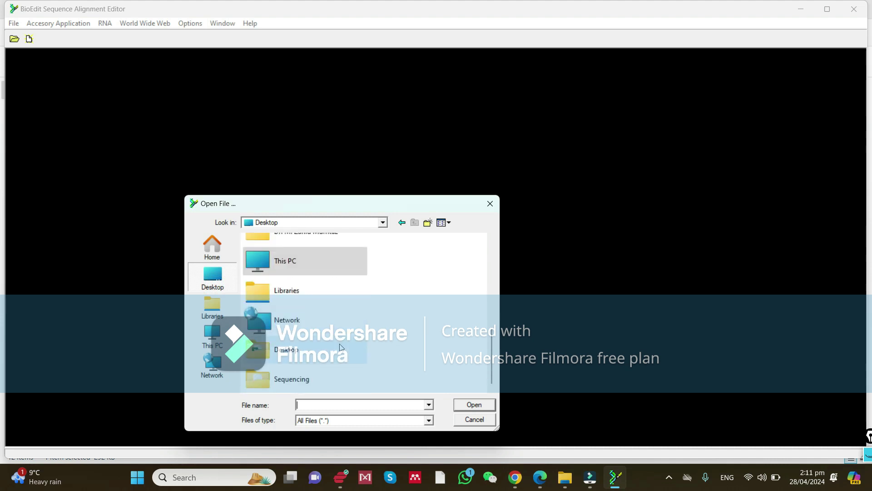
double_click(301, 380)
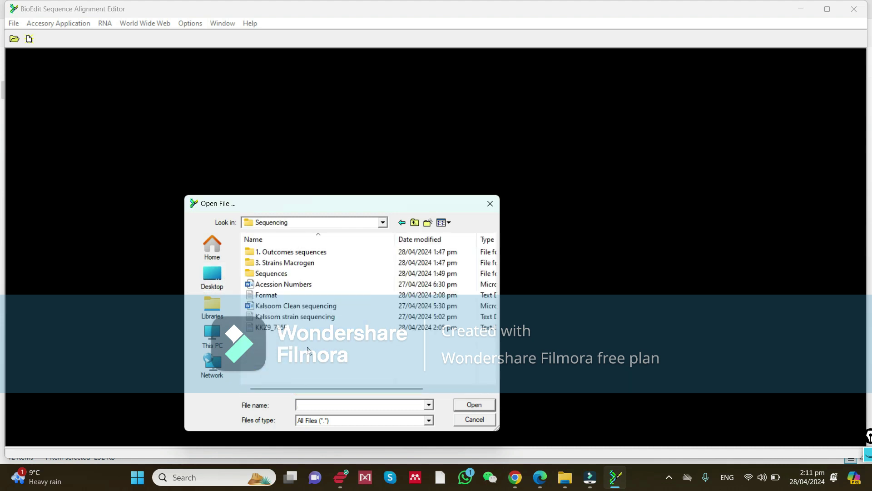
double_click(268, 274)
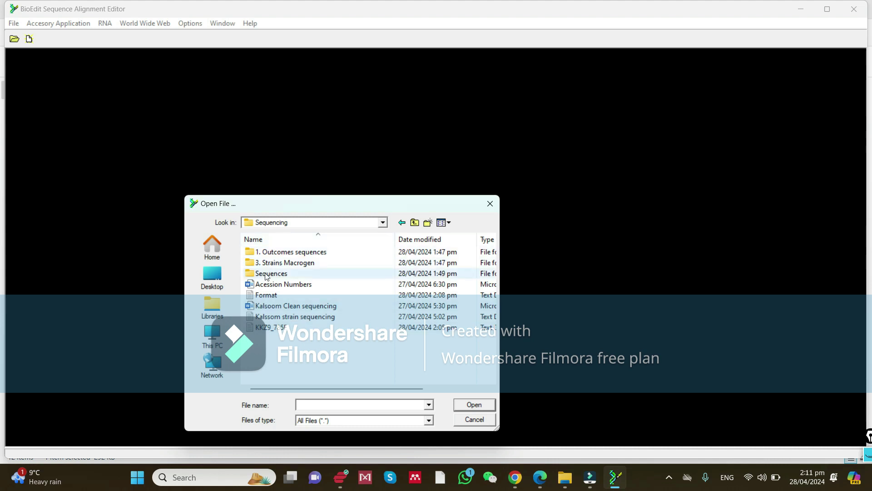
left_click(266, 252)
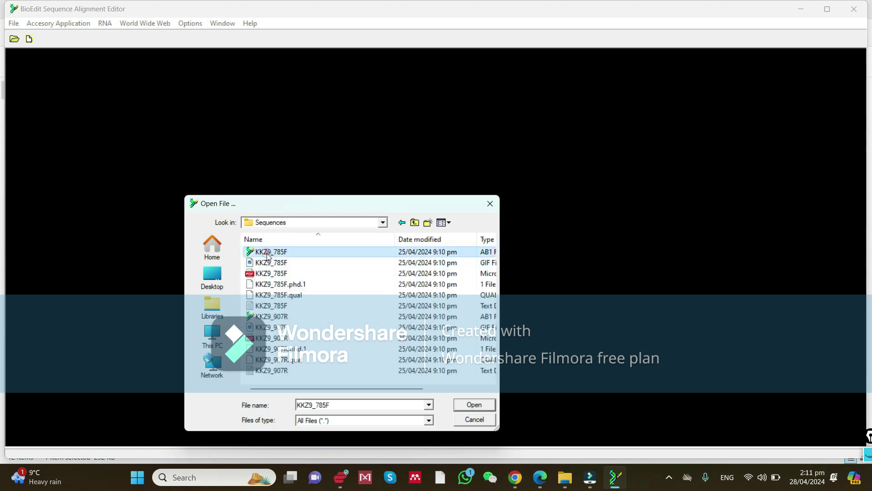
left_click(472, 404)
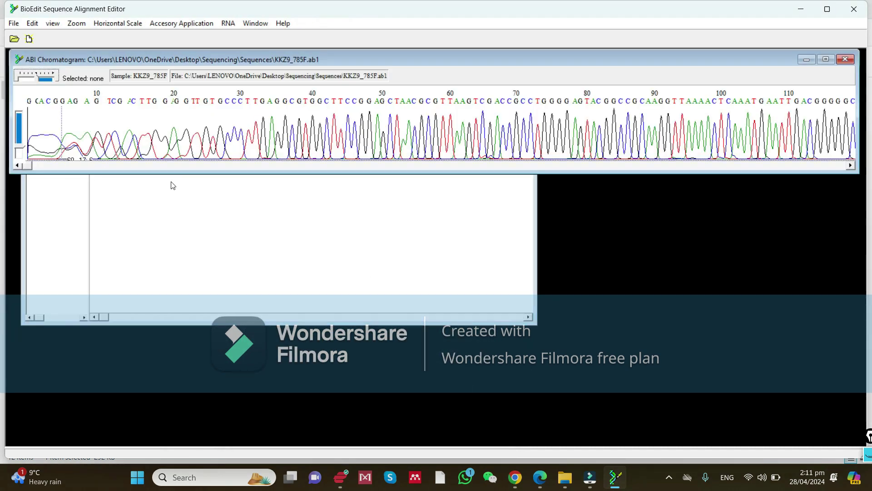
Step: Make the KKZ9_785F chromatogram window taller, bring the trace around base 680 into view, and place the window below the DNA sequence toolbar area
left_click_drag(172, 173, 171, 218)
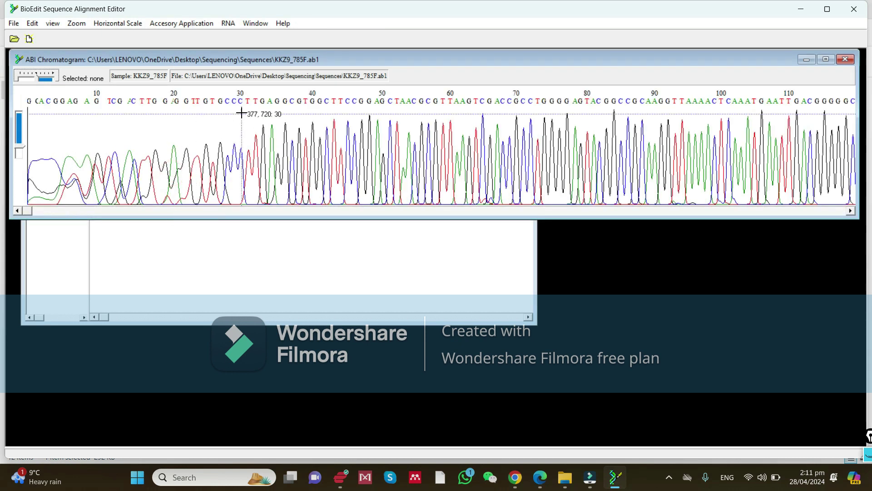
left_click_drag(351, 58, 335, 252)
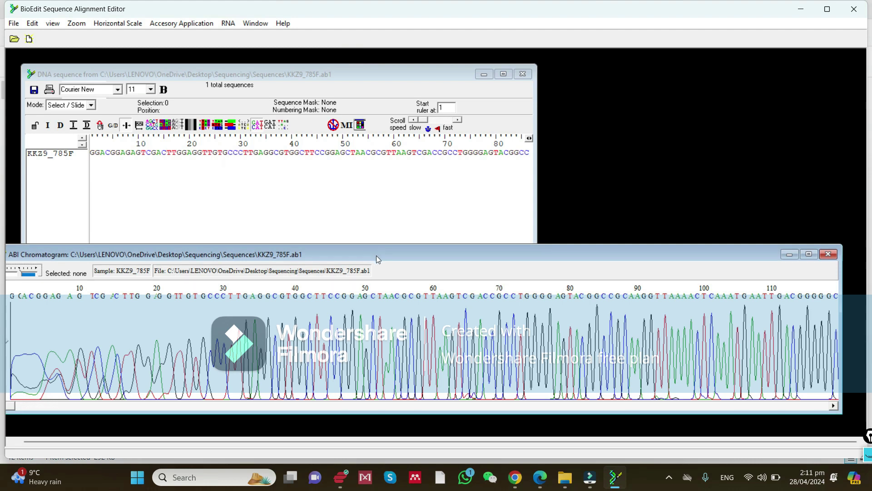
left_click_drag(377, 256, 391, 75)
mouse_move(25, 226)
left_mouse_down()
mouse_move(559, 225)
mouse_move(540, 225)
left_mouse_up()
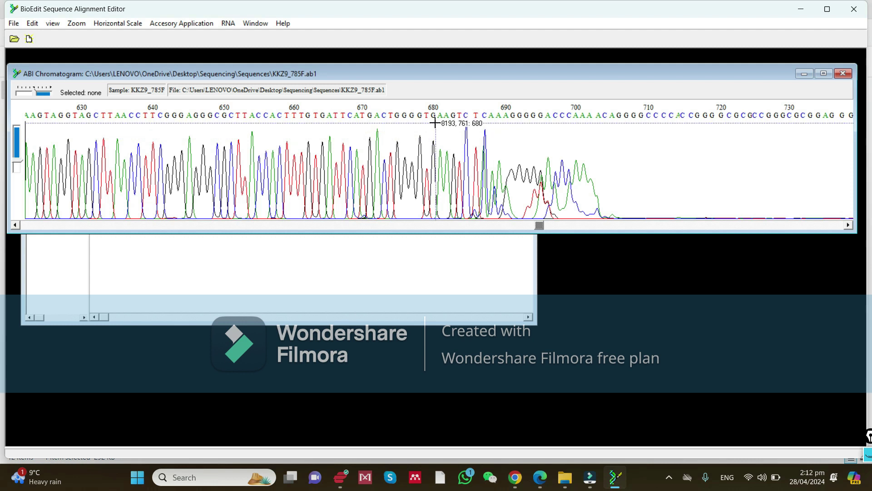
left_click_drag(448, 75, 448, 266)
Step: Switch the KKZ9_785F DNA sequence window to Edit mode
left_click(388, 73)
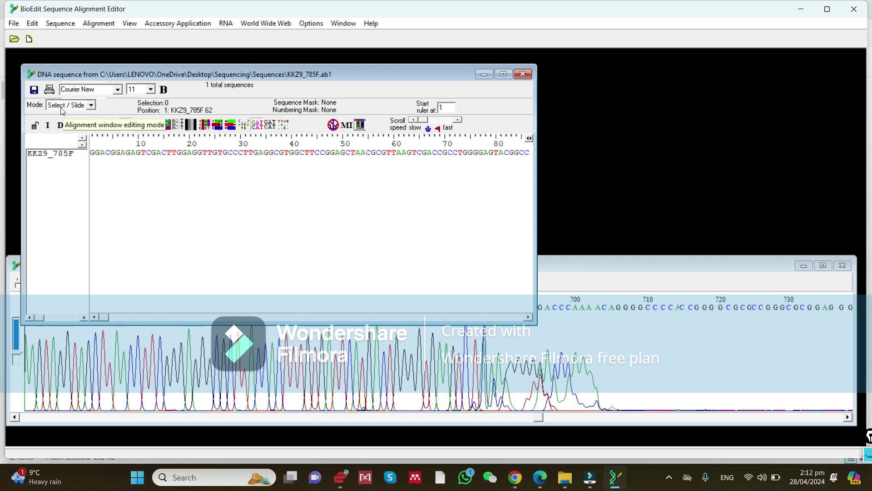
left_click(91, 106)
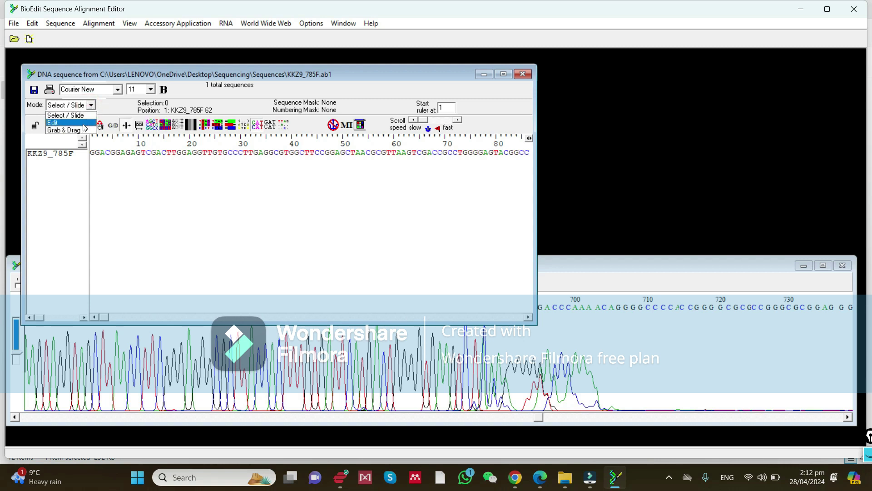
left_click(84, 126)
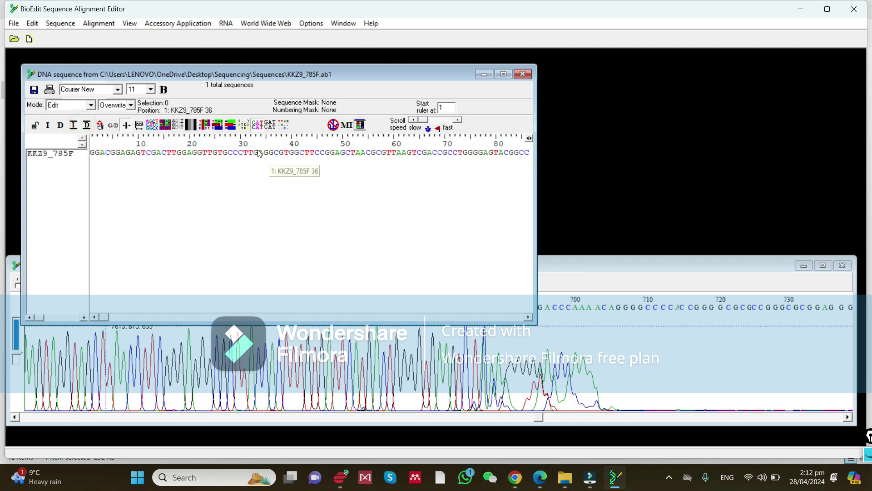
left_click(194, 151)
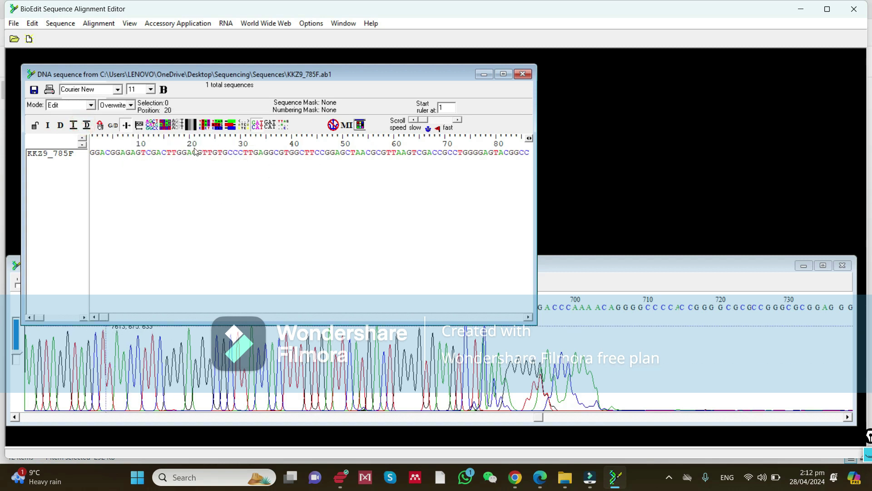
left_click(240, 151)
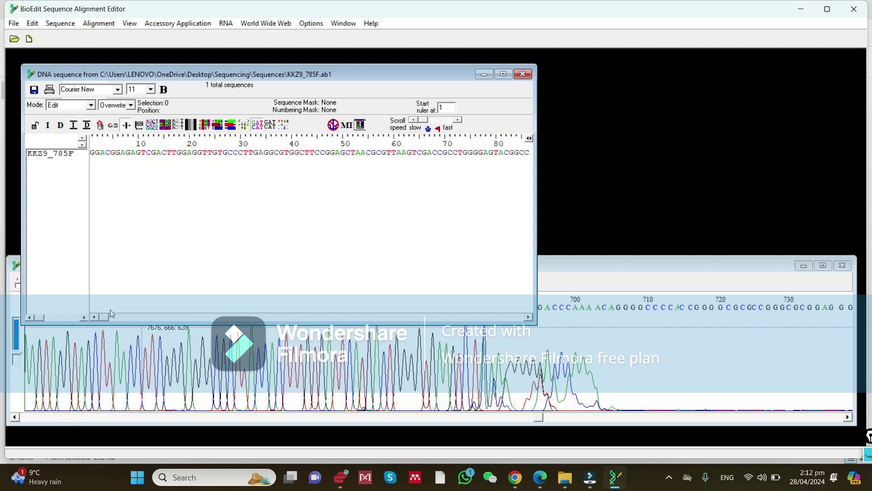
Step: Delete the KKZ9_785F residues from position 680 to the end of the DNA sequence
left_click_drag(108, 319, 360, 297)
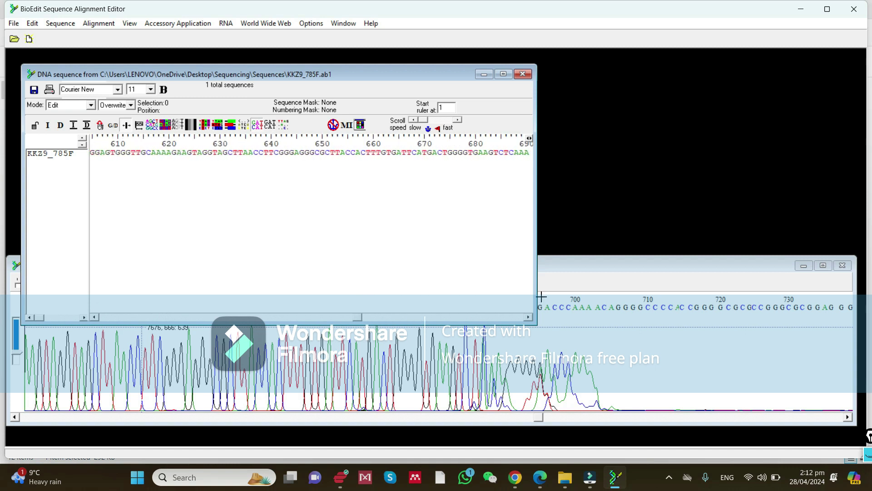
left_click(596, 265)
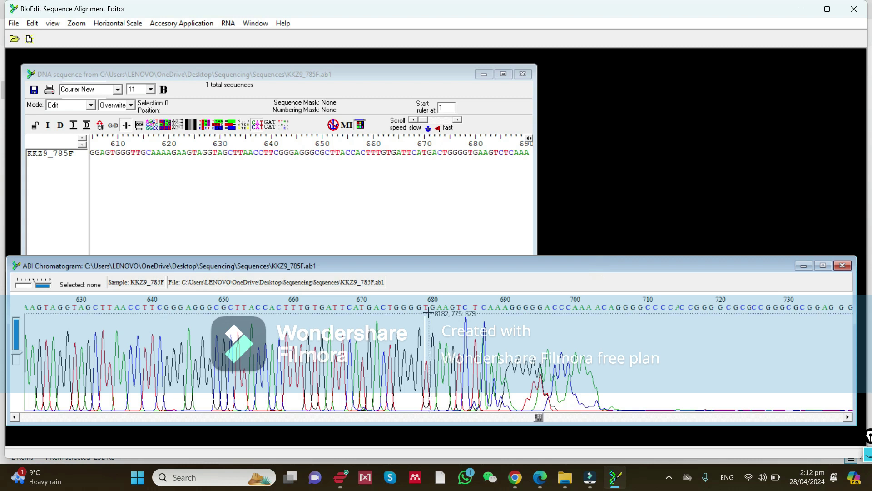
left_click(383, 227)
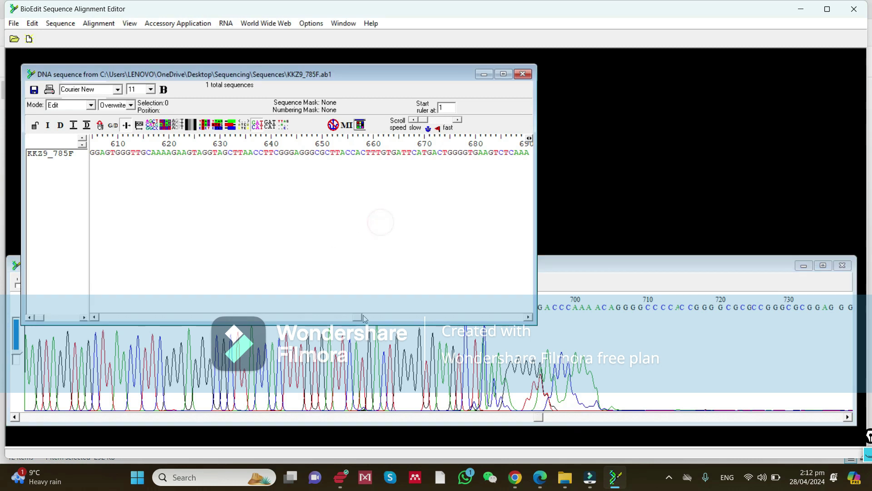
left_click(528, 317)
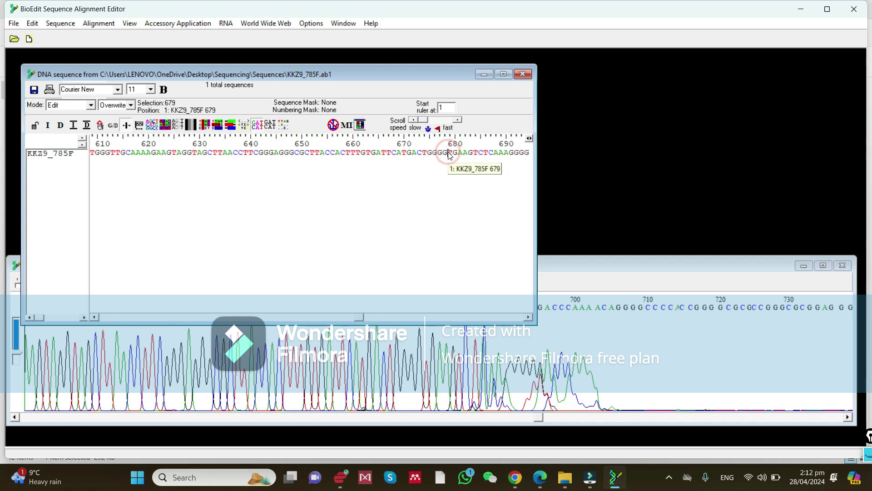
left_click(32, 26)
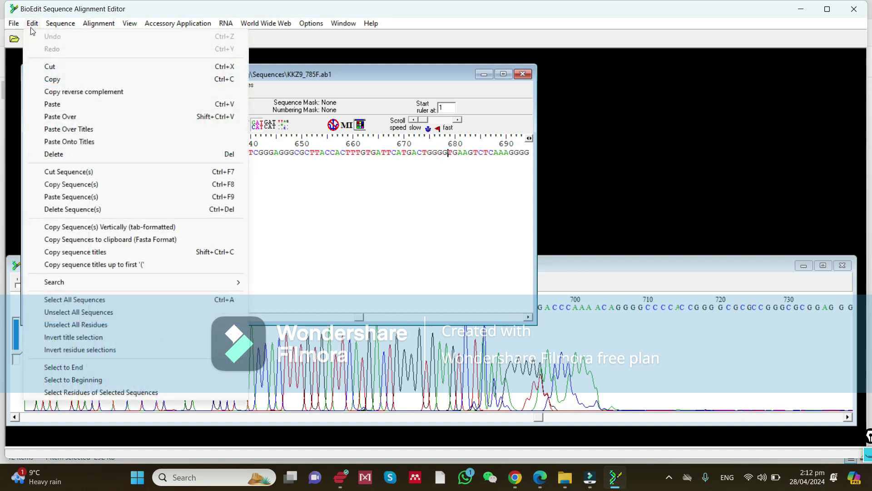
left_click(101, 367)
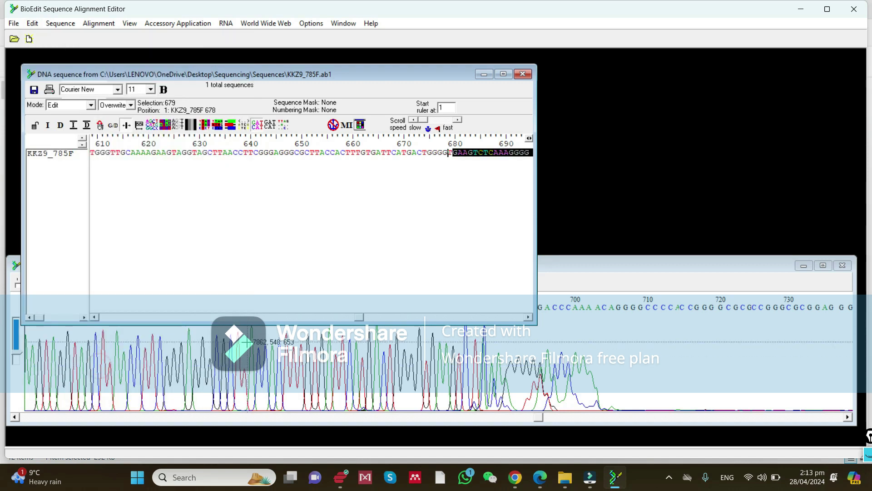
left_click(528, 317)
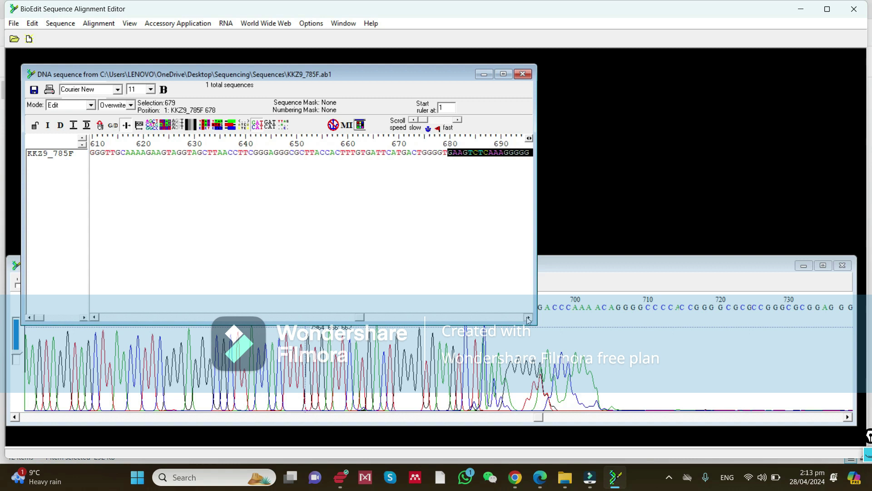
left_click(528, 318)
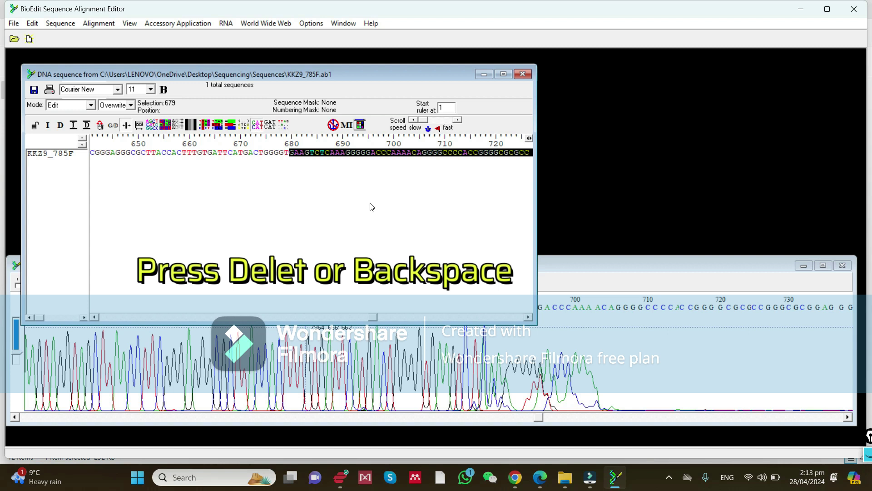
key("Delete")
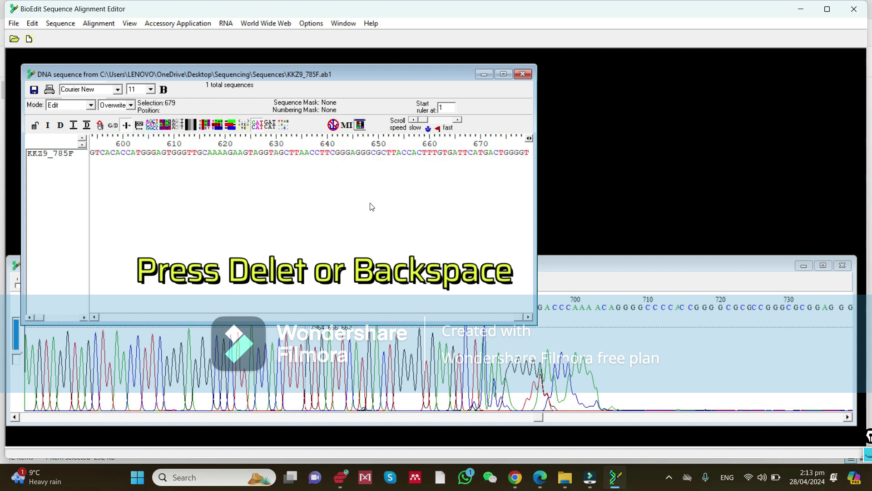
Step: Move the KKZ9_785F chromatogram window up over the DNA sequence window and bring the beginning of the trace into view
double_click(577, 267)
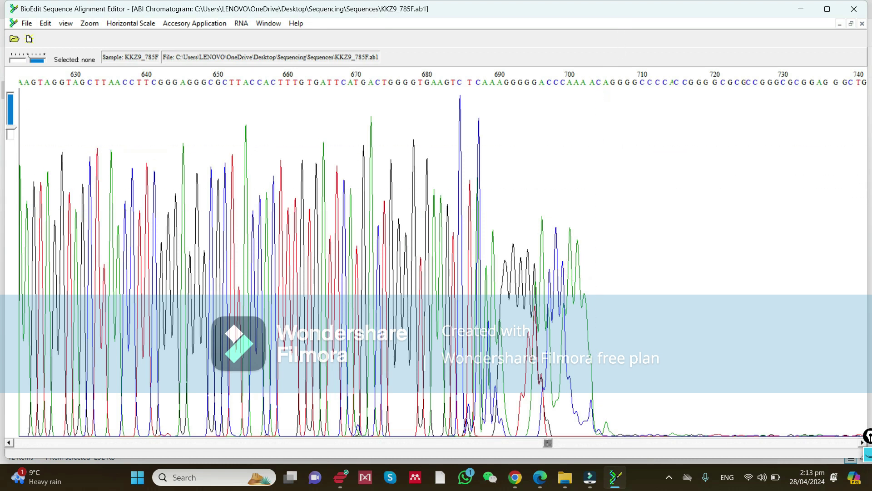
left_click(628, 32)
left_click(851, 23)
left_click_drag(558, 266, 584, 146)
left_click_drag(563, 297, 50, 299)
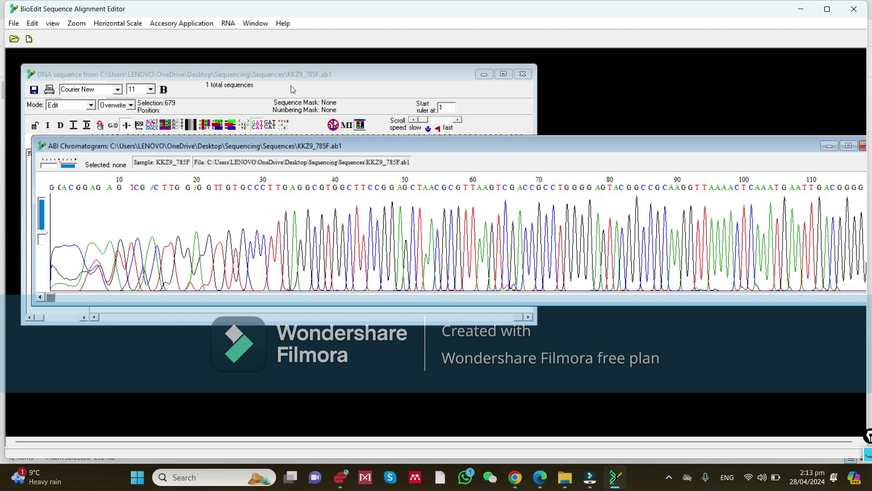
Step: Delete the first 32 residues of the KKZ9_785F DNA sequence, from the beginning through position 32
left_click(289, 74)
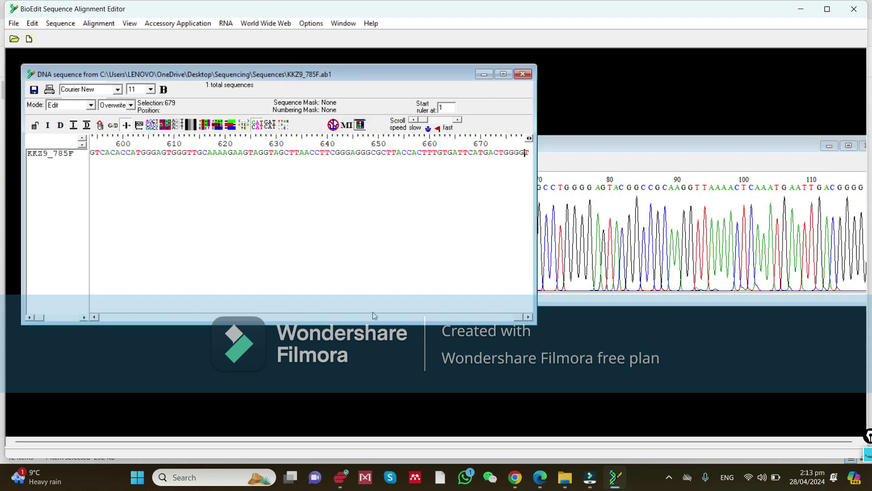
left_click(428, 315)
left_click(516, 316)
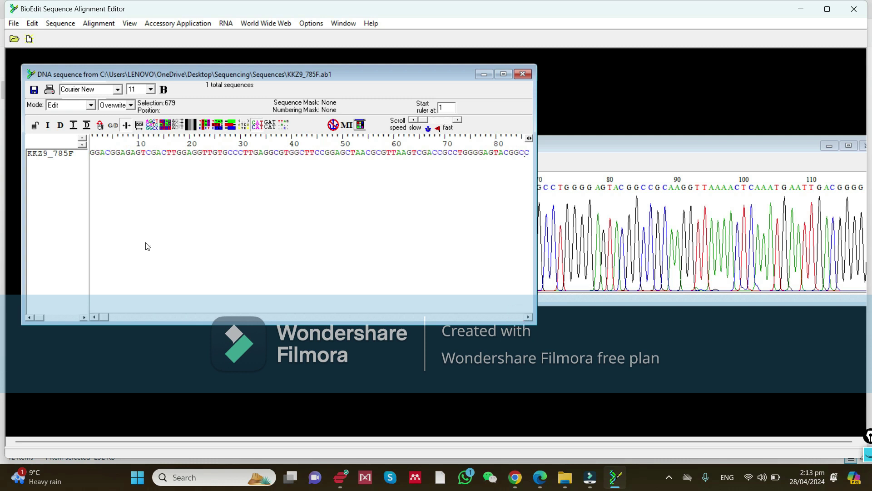
left_click(249, 157)
left_click(33, 24)
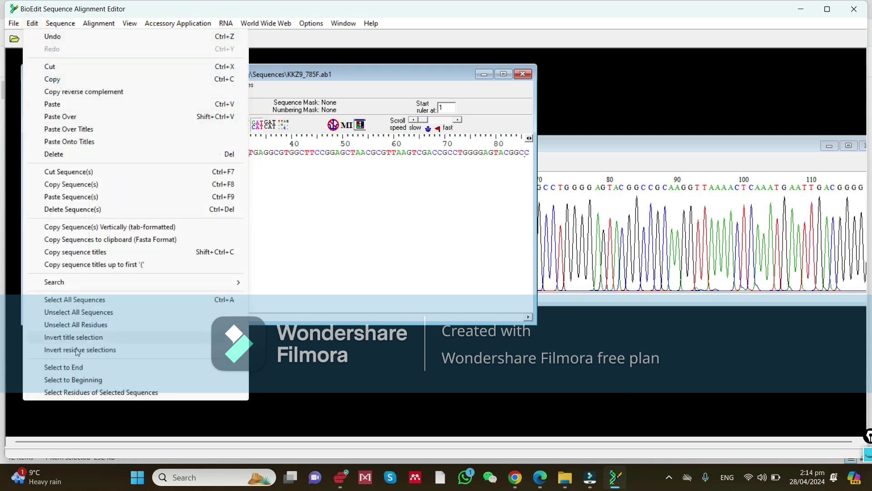
left_click(78, 381)
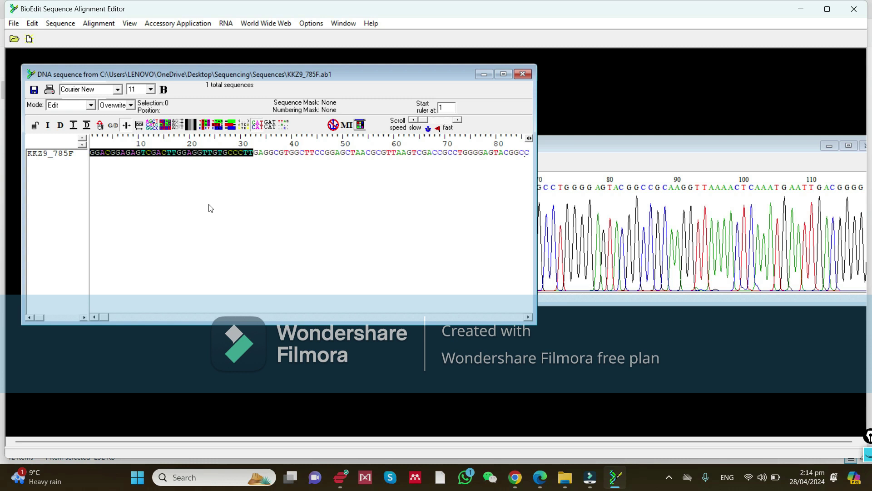
key("Delete")
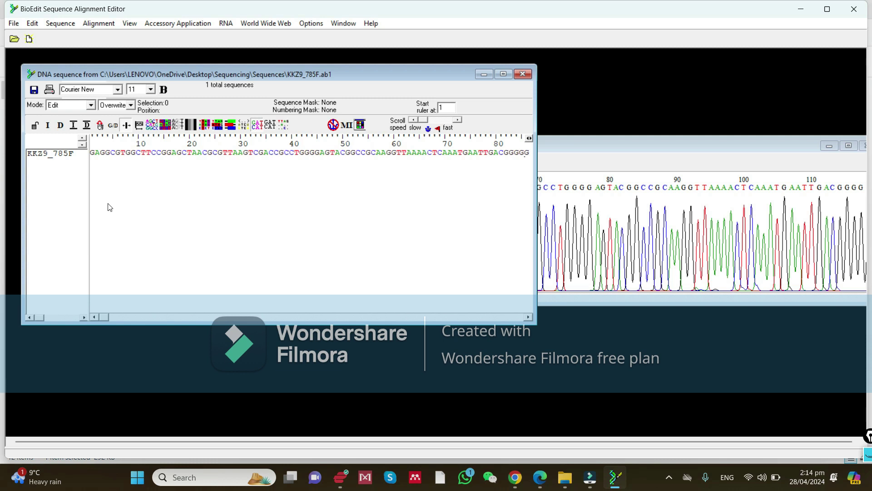
Step: Select the KKZ9_785F sequence title and copy the trimmed sequence to the clipboard in Fasta format
left_click(42, 154)
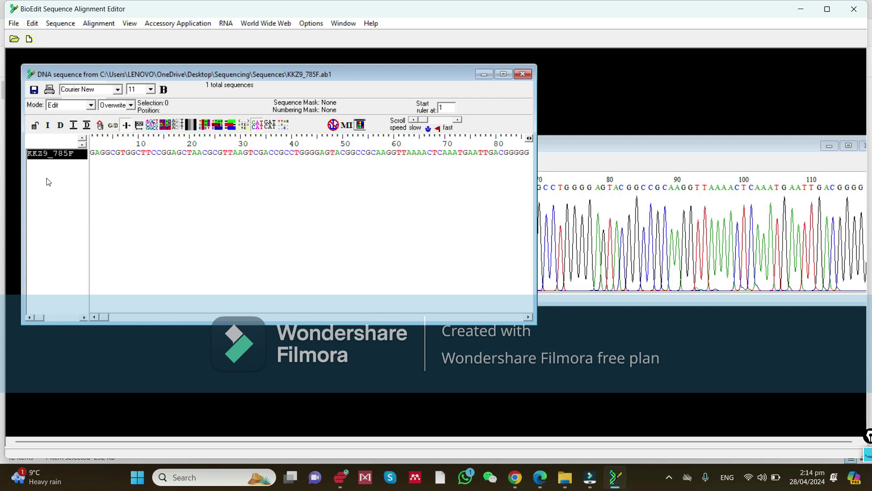
left_click(31, 25)
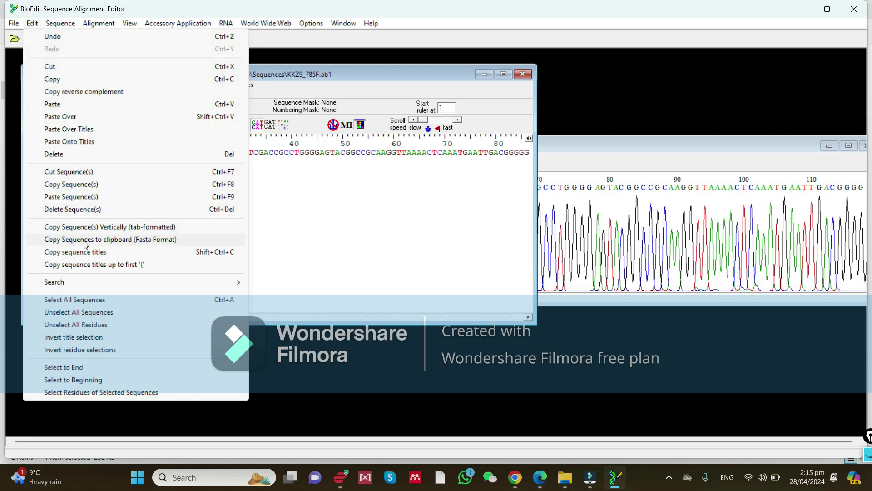
left_click(136, 241)
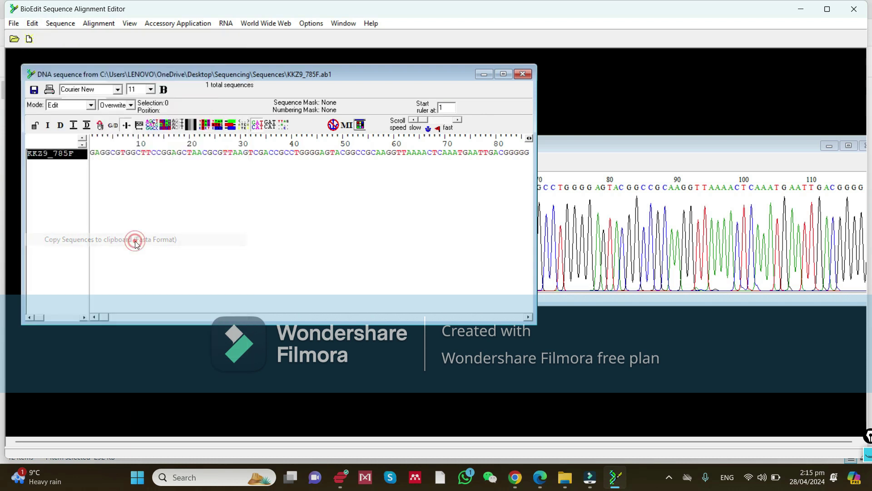
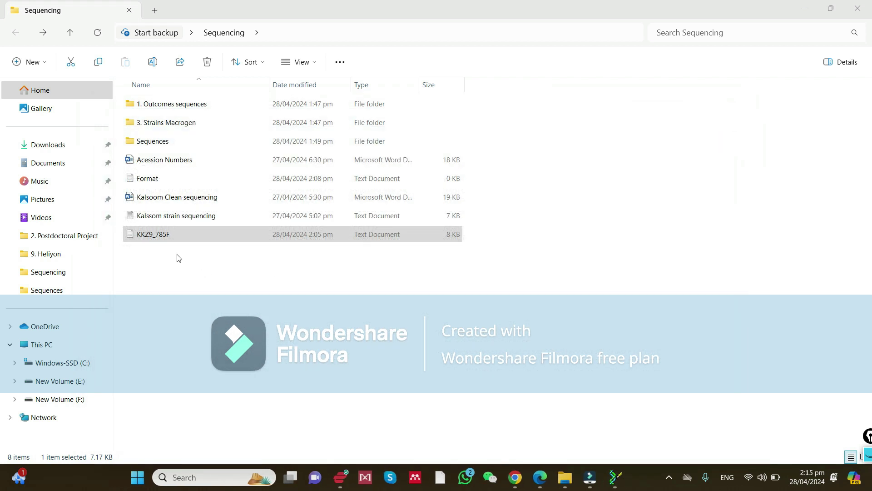
Step: Duplicate the KKZ9_785F text document within the Sequencing folder in File Explorer
left_click(167, 305)
left_click(154, 235)
left_click(154, 234)
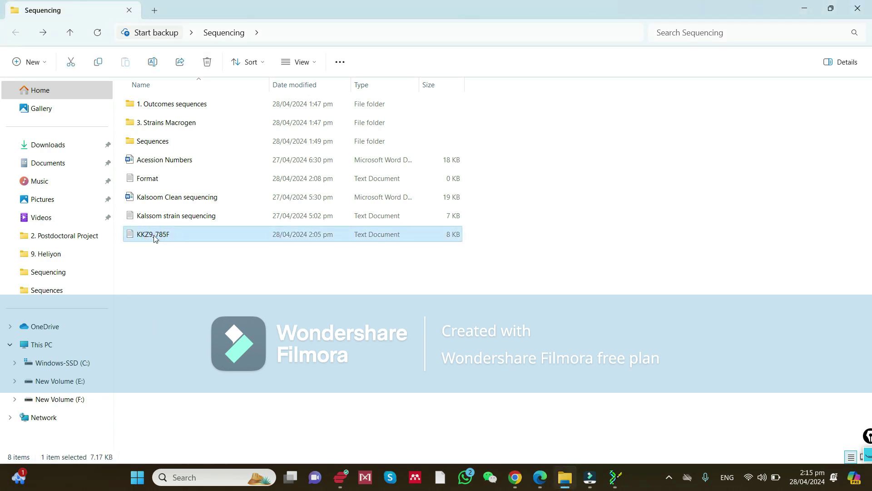
right_click(154, 238)
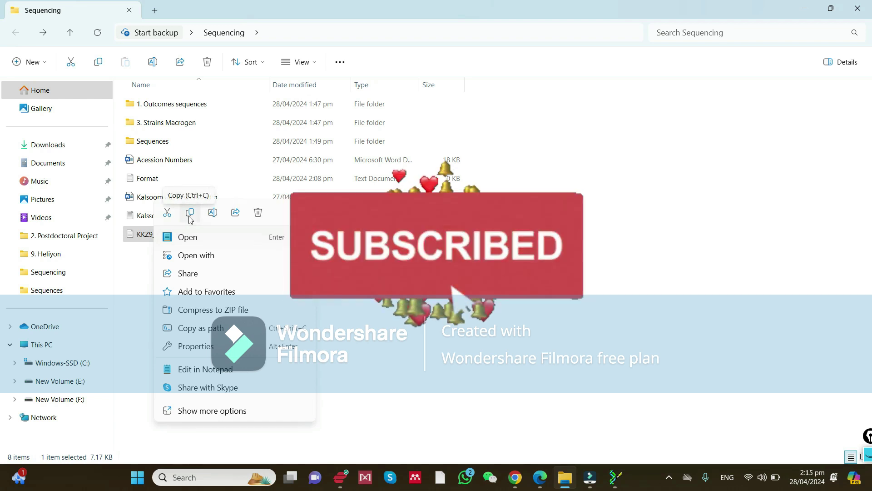
left_click(189, 214)
right_click(183, 288)
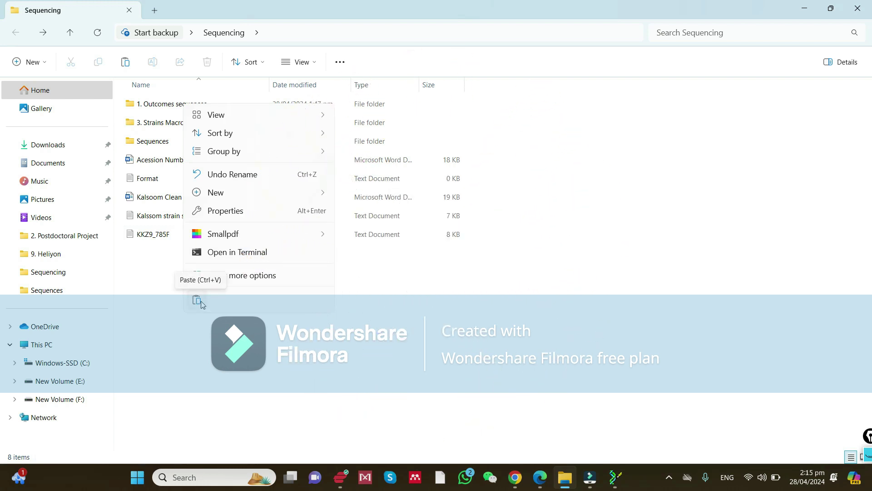
left_click(200, 301)
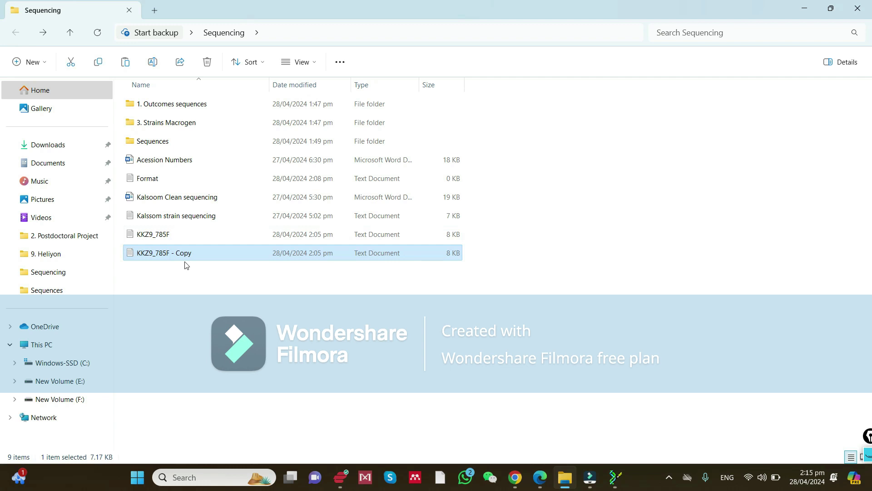
Step: Rename the duplicated KKZ9_785F text document as Sequence 1
left_click(191, 253)
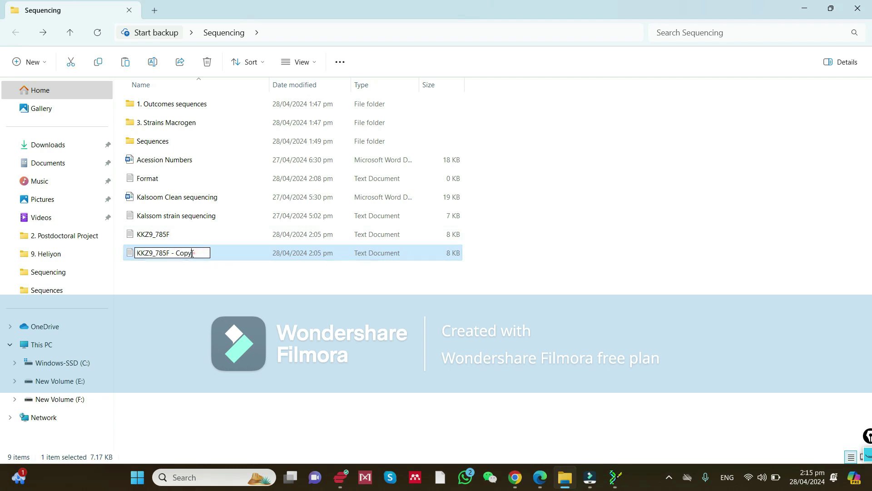
type("S")
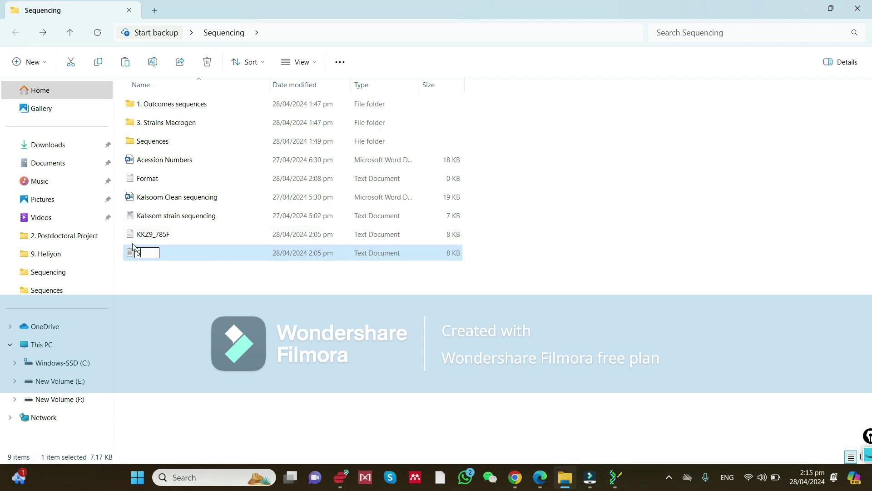
type("equence 1")
key("Return")
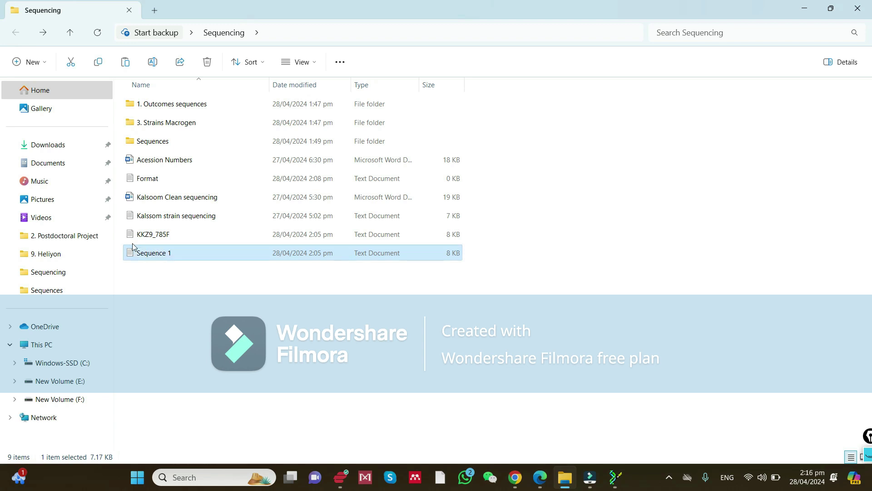
Step: Open the Sequence 1 text document in Notepad and close the KKZ9_785F document beside it
double_click(132, 244)
left_click(212, 209)
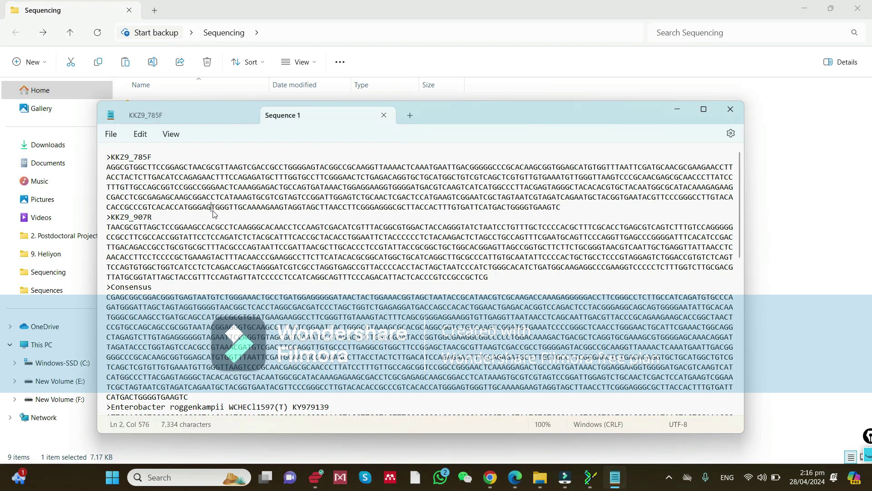
left_click(249, 115)
left_click(249, 115)
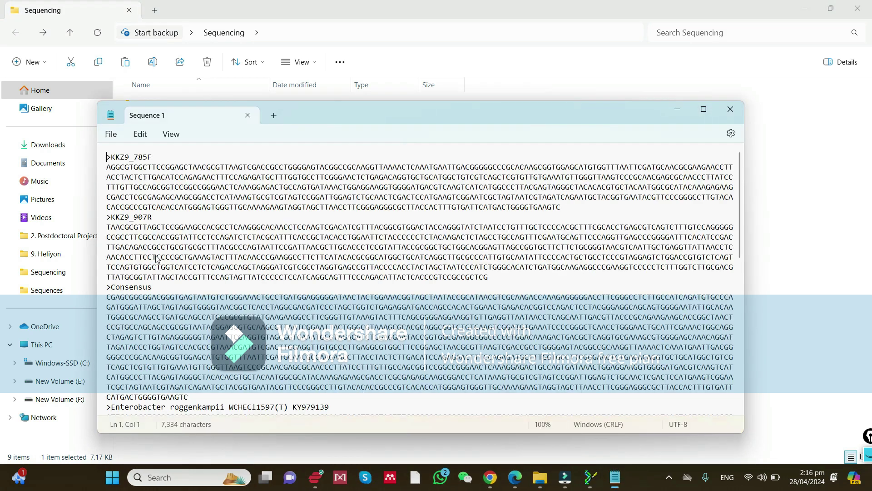
Step: Delete the entire contents of the Sequence 1 text document
left_click(202, 245)
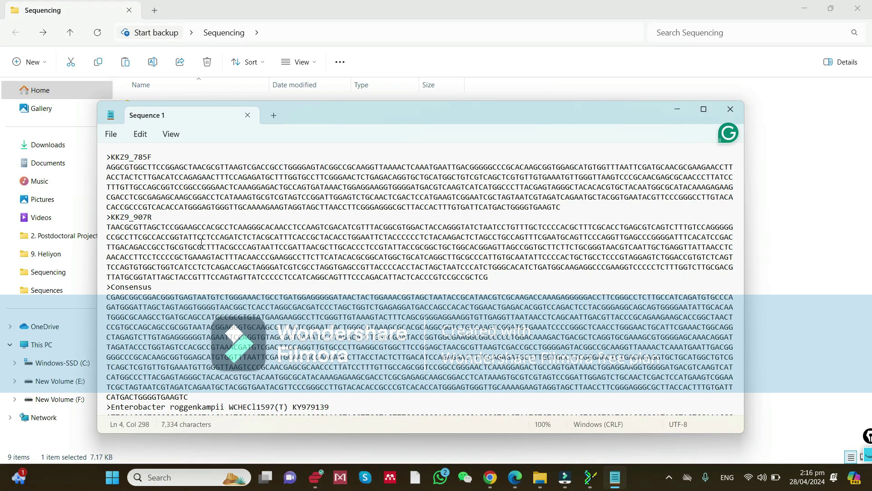
key("ctrl+a")
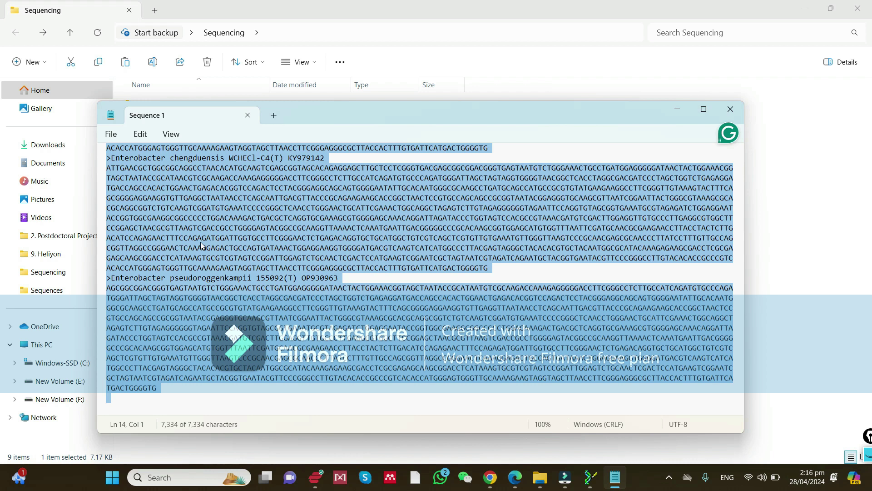
key("Delete")
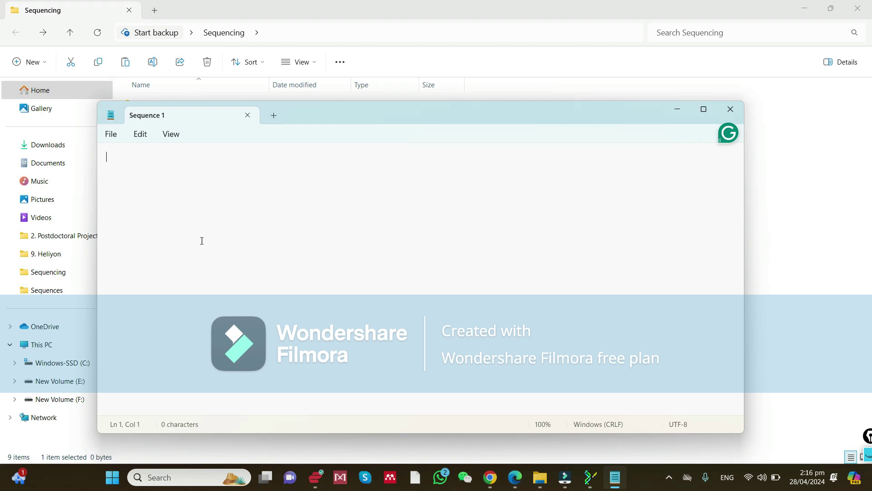
Step: Switch back to BioEdit and copy the selected KKZ9_785F sequence to the clipboard in Fasta format
left_click(590, 477)
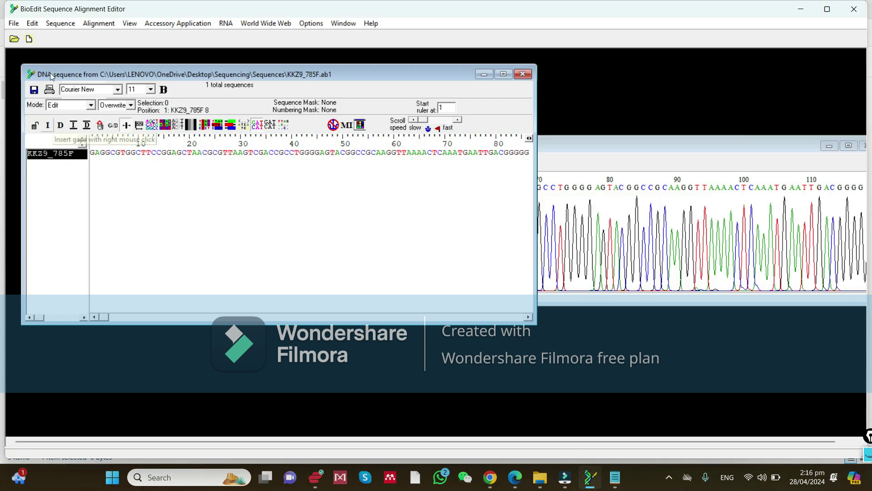
left_click(33, 24)
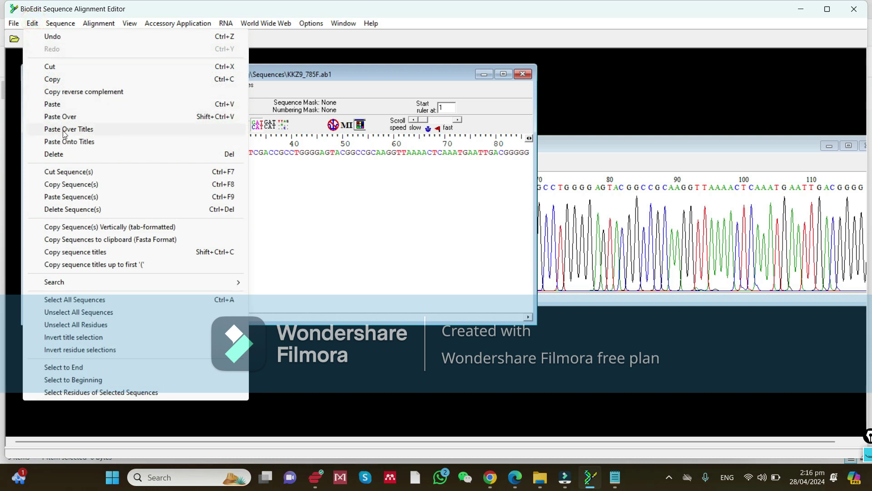
left_click(85, 244)
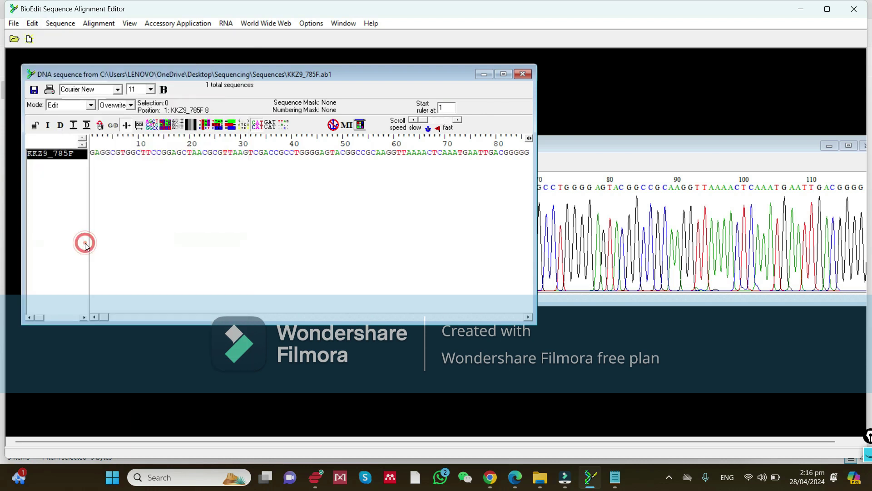
Step: Switch to Notepad and paste the copied KKZ9_785F Fasta sequence into the empty Sequence 1 document
left_click(616, 478)
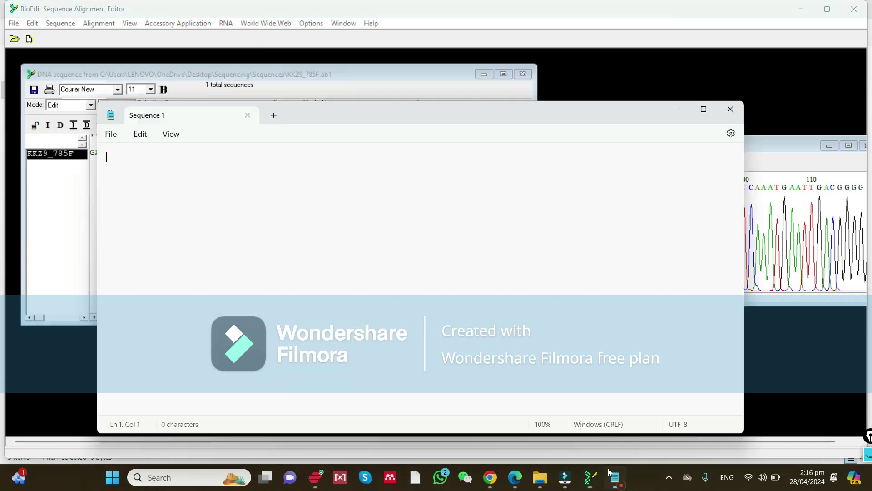
left_click(179, 173)
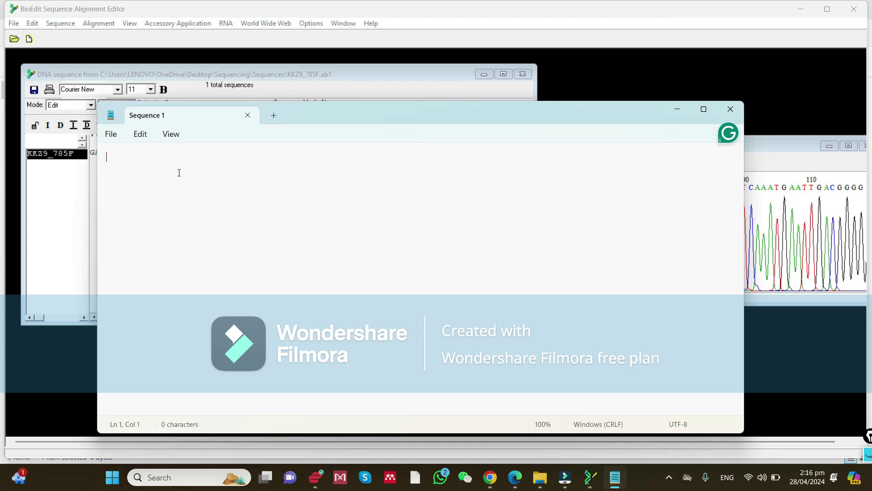
key("ctrl+v")
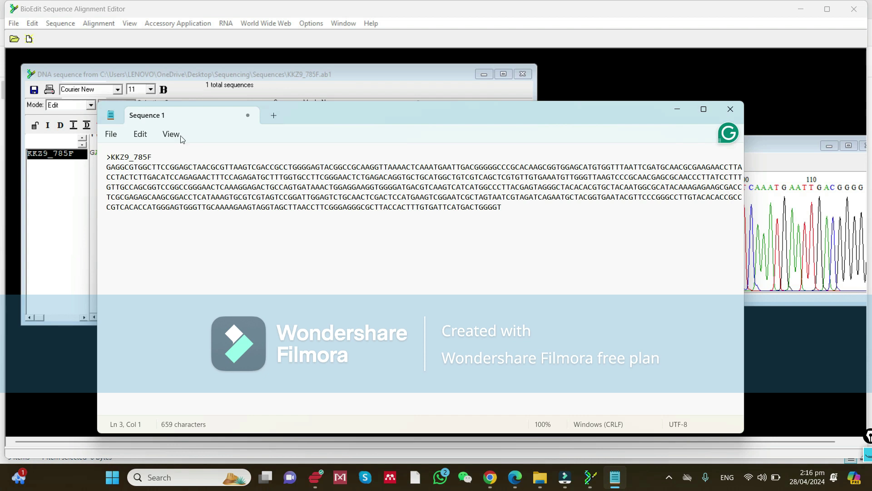
Step: Return to BioEdit and close the KKZ9_785F sequence without saving changes, along with its chromatogram
left_click(193, 72)
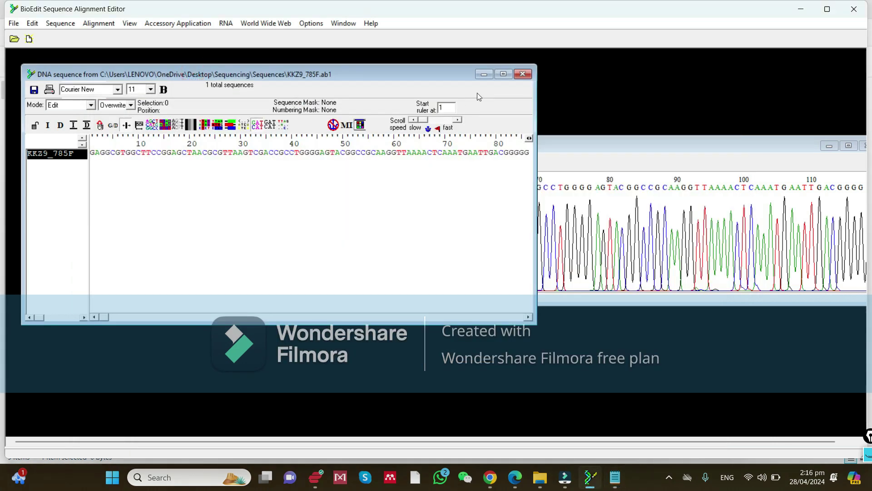
left_click(523, 74)
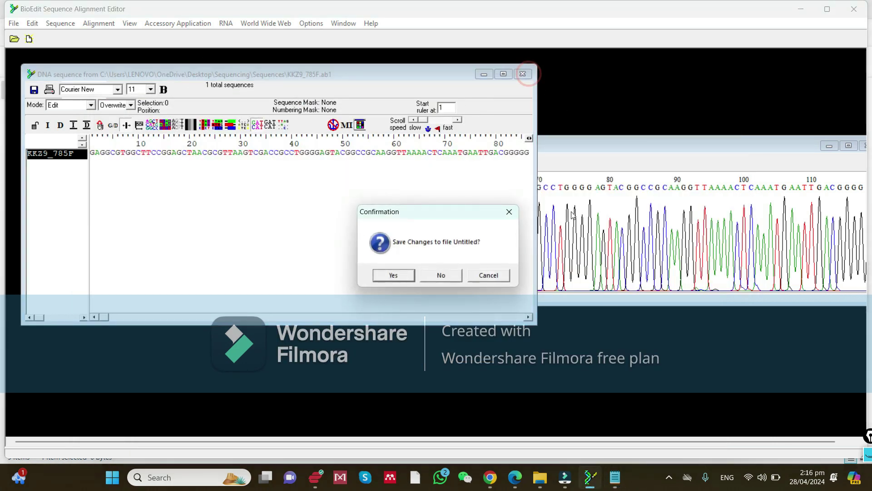
left_click(451, 278)
left_click(863, 145)
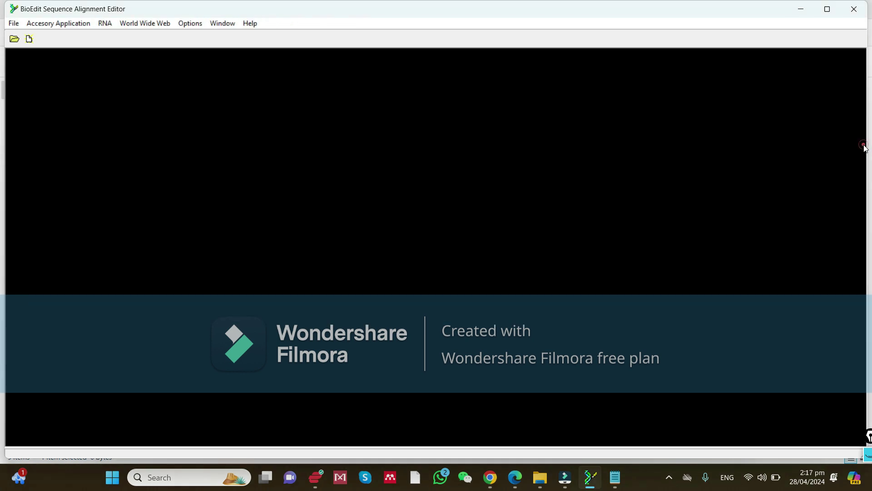
Step: Open the KKZ9_907R AB1 trace file, make its chromatogram window taller and adjust the vertical scale of the peaks
left_click(14, 39)
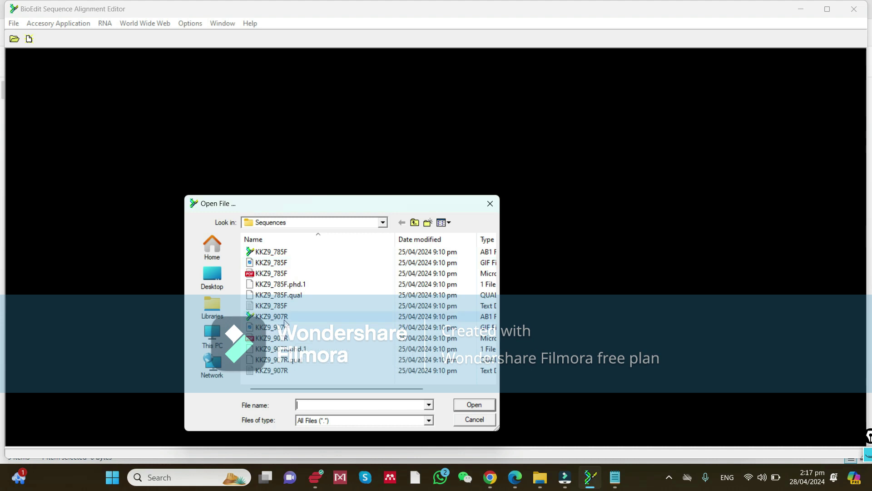
left_click(268, 318)
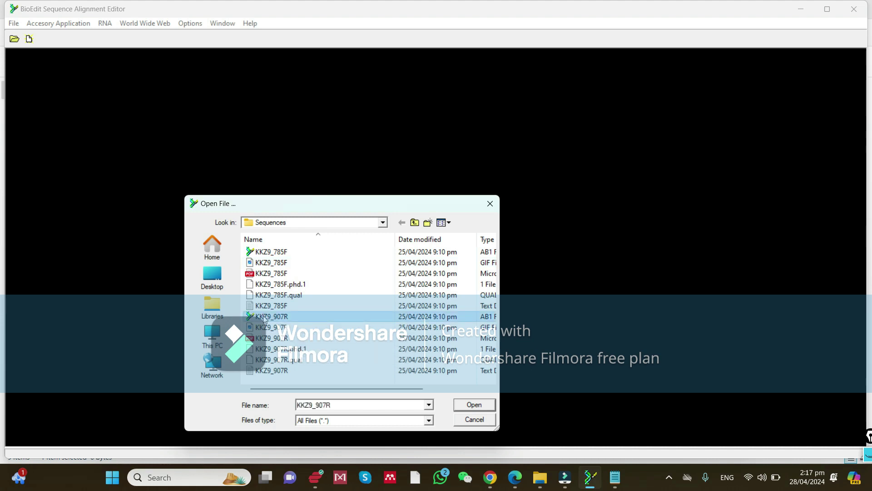
left_click(473, 405)
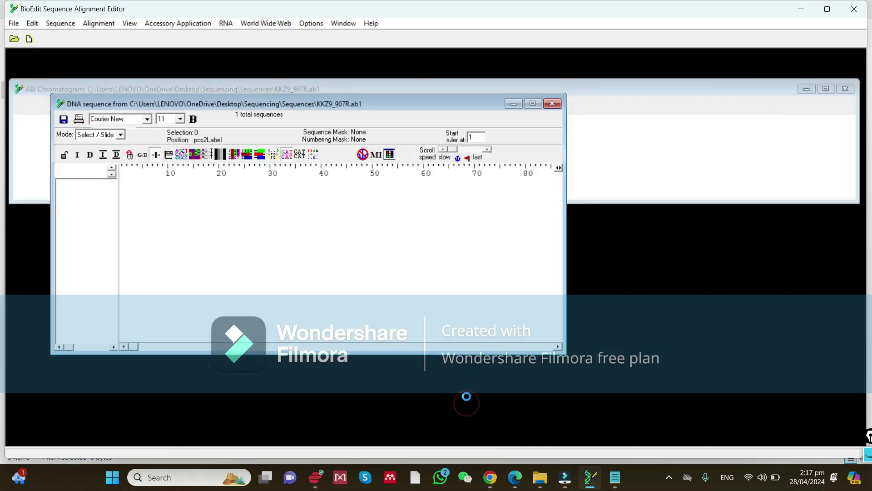
left_click_drag(348, 203, 347, 263)
left_click_drag(20, 177, 19, 168)
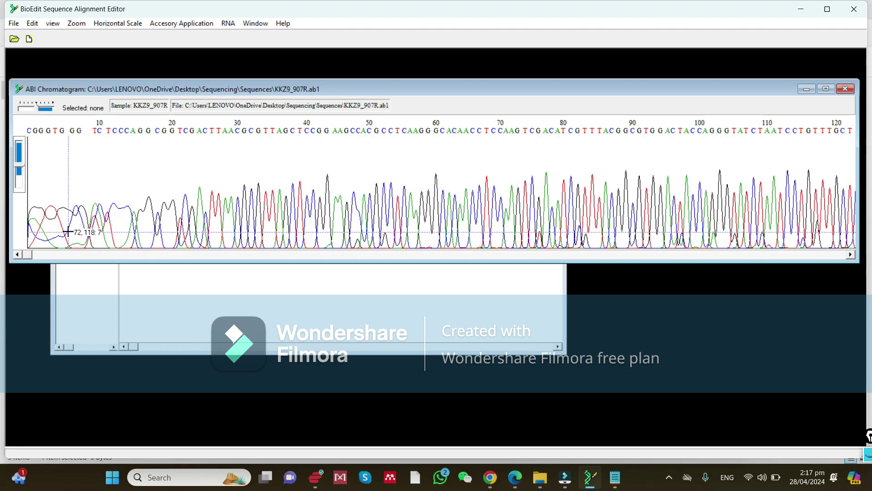
Step: Check the end of the KKZ9_907R chromatogram and delete all bases after position 740 from the sequence in Edit mode
mouse_move(28, 255)
left_mouse_down()
mouse_move(471, 246)
mouse_move(521, 227)
mouse_move(644, 252)
left_mouse_up()
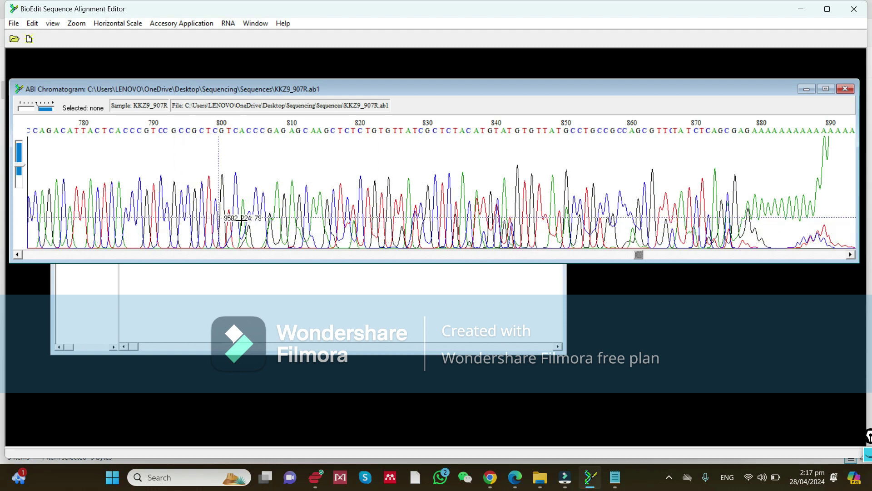
left_click_drag(638, 255, 561, 255)
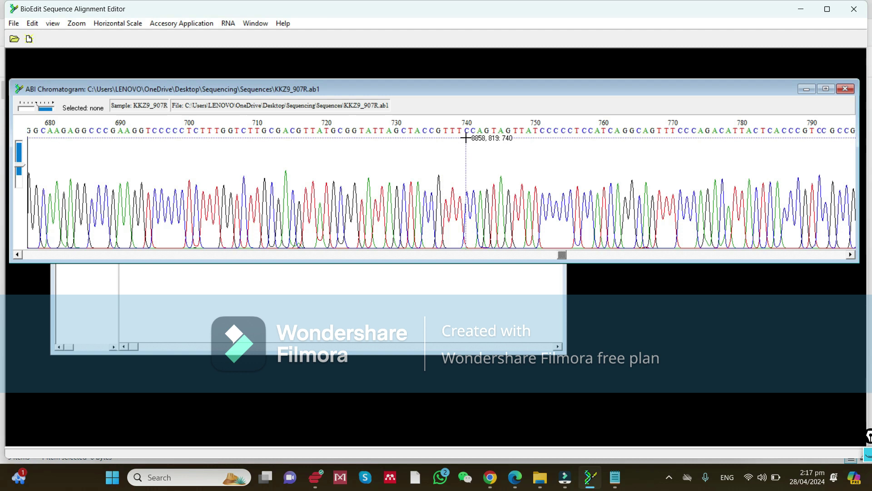
left_click(370, 324)
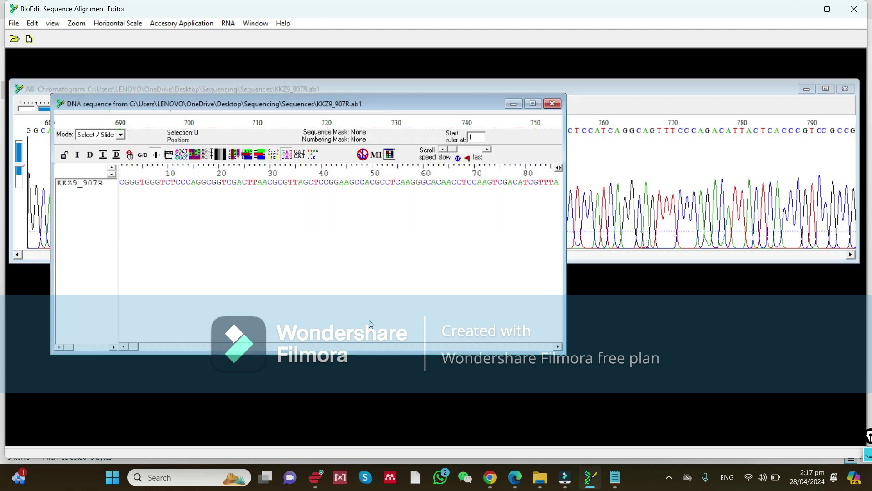
left_click_drag(131, 348, 411, 336)
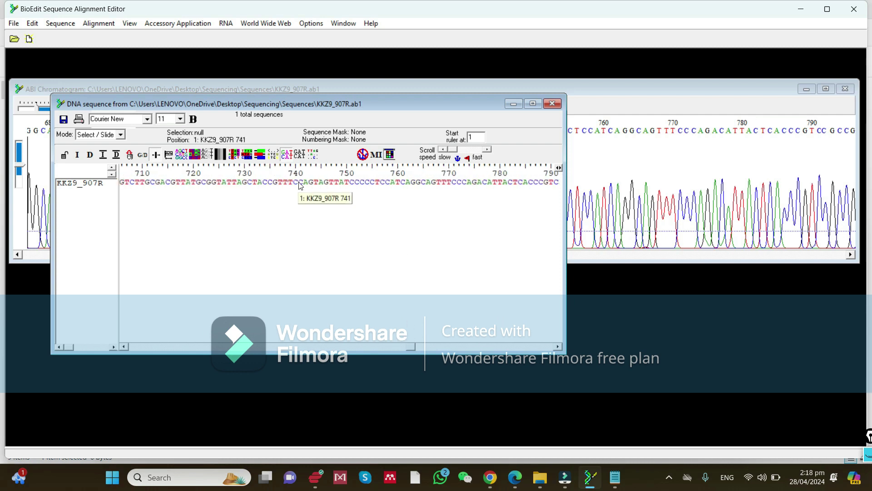
left_click(120, 134)
left_click(83, 152)
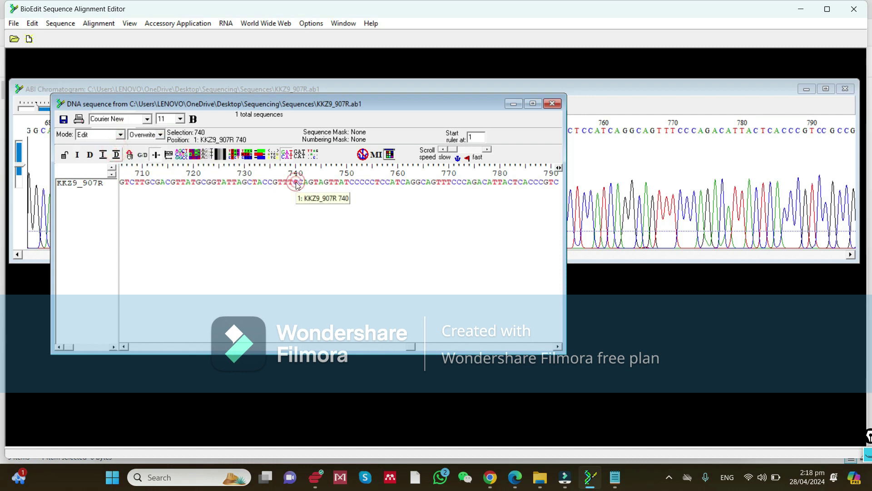
left_click(32, 24)
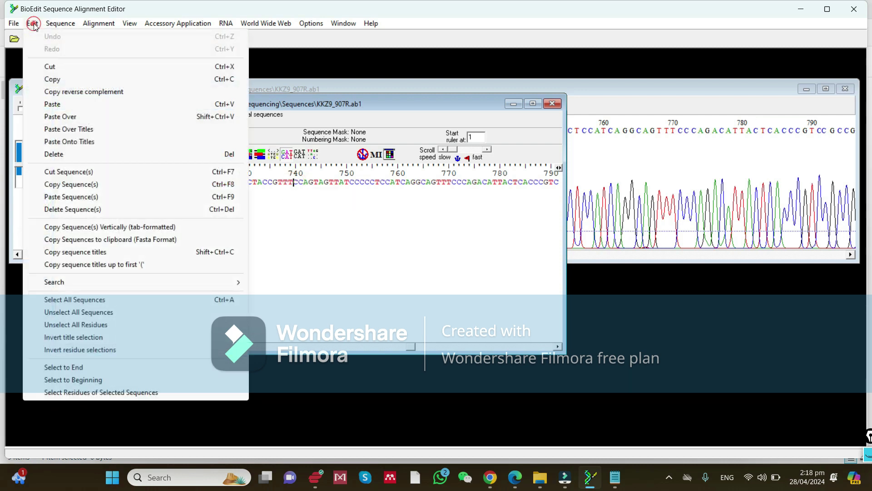
left_click(120, 368)
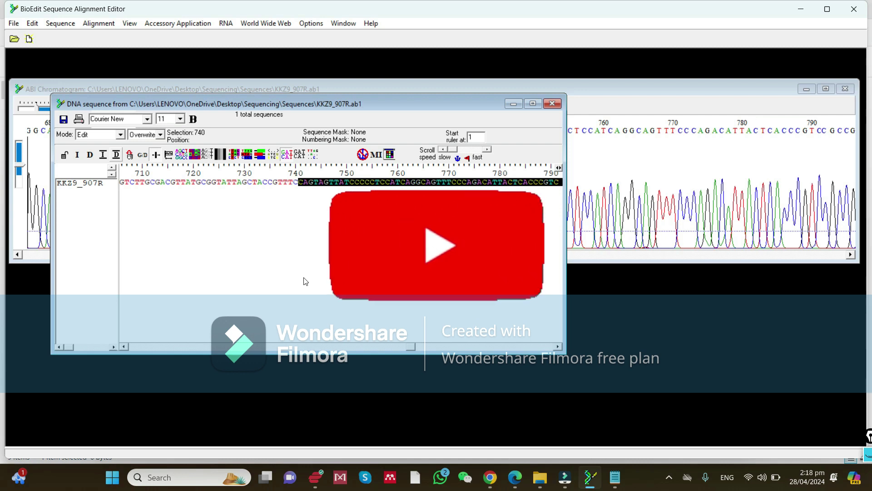
key("Delete")
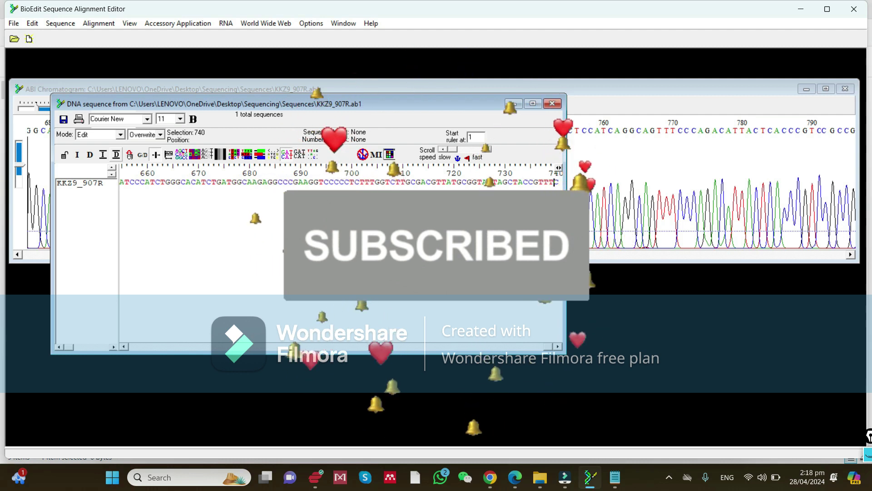
Step: Check the start of the KKZ9_907R chromatogram and delete the first 30 bases from the sequence
left_click_drag(547, 346, 133, 349)
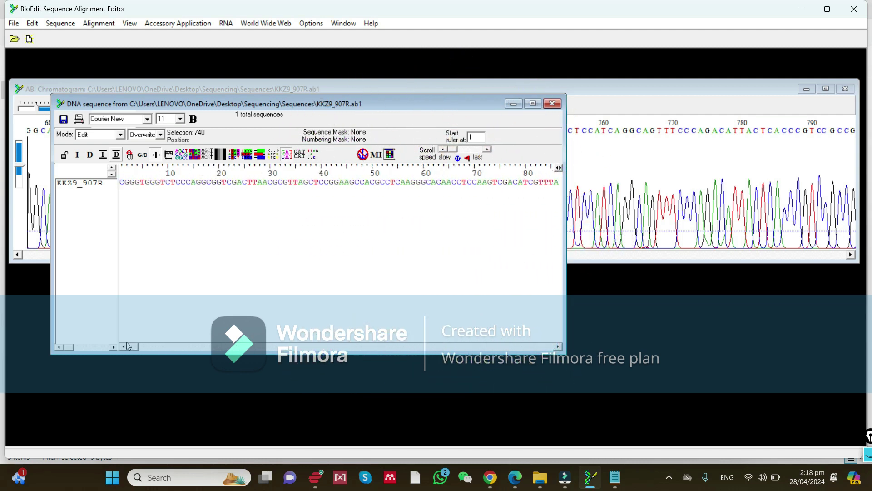
left_click(511, 104)
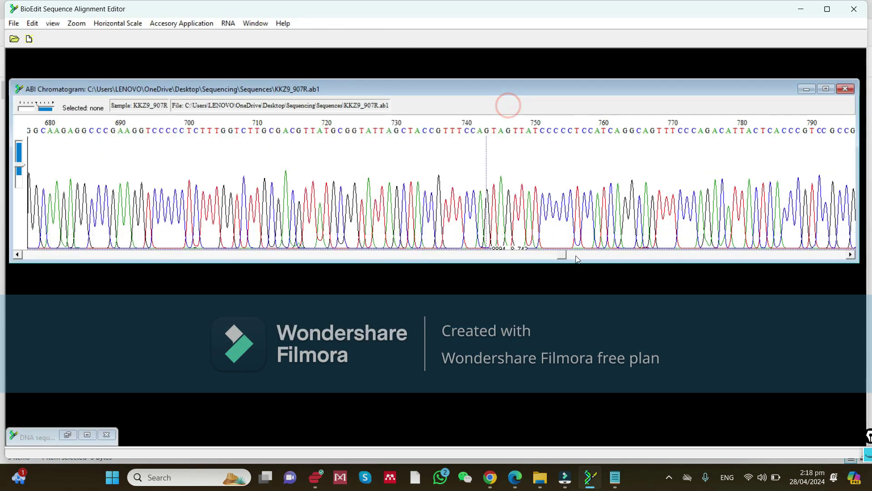
left_click_drag(562, 257, 26, 263)
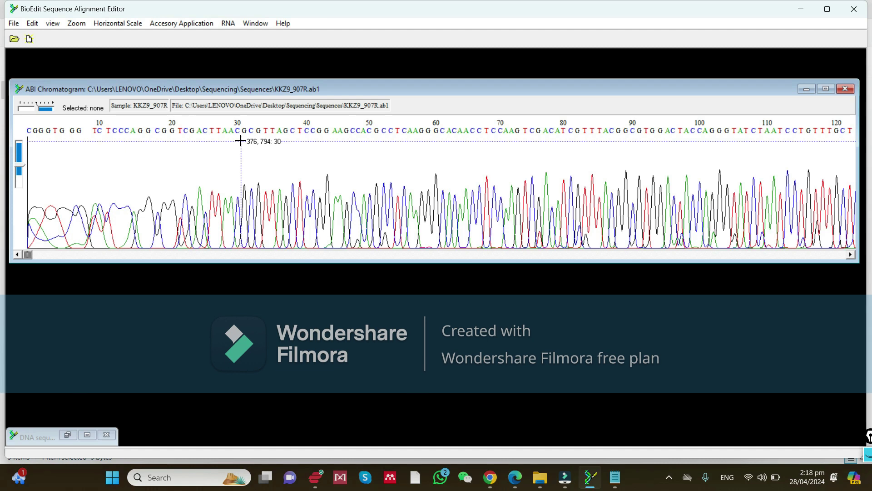
left_click(67, 434)
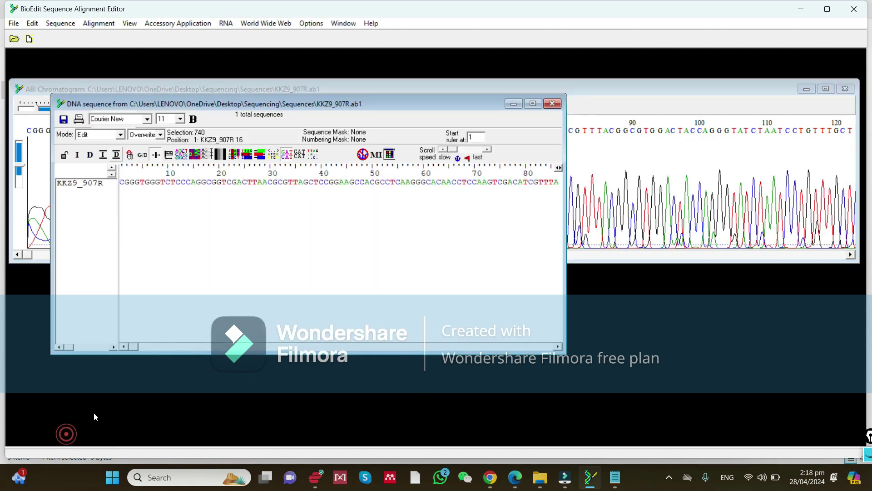
left_click(274, 183)
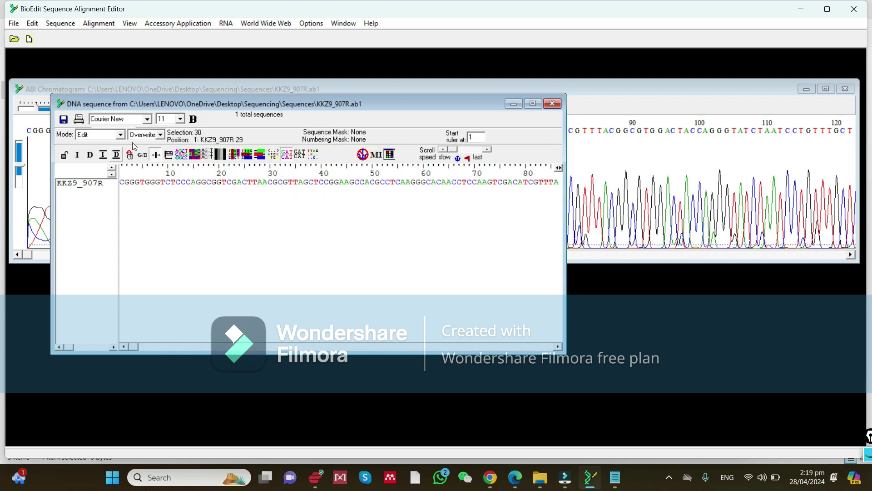
left_click(32, 23)
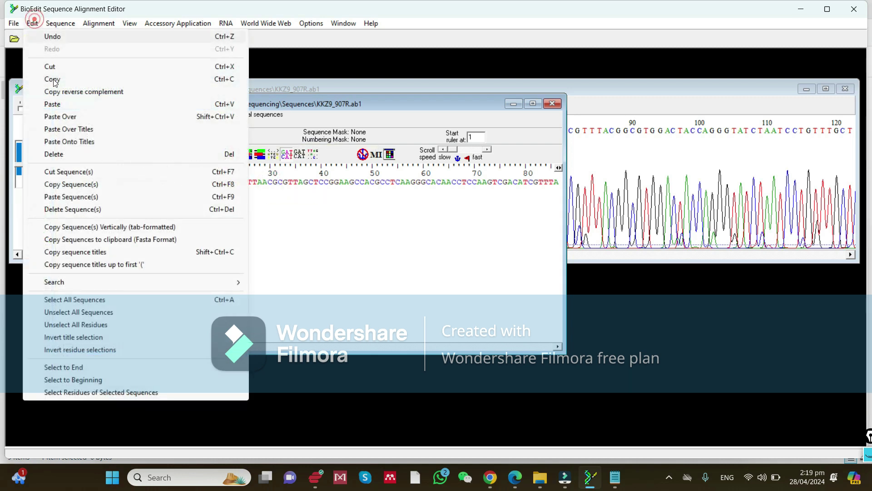
left_click(88, 378)
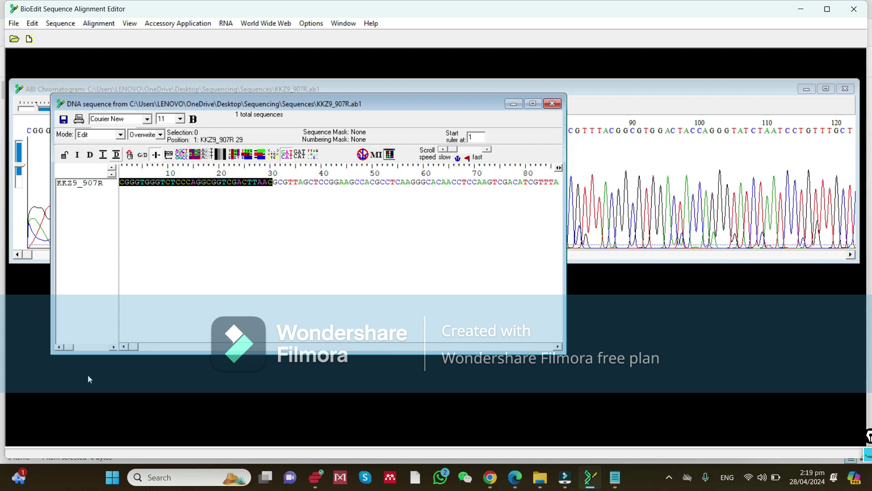
key("Delete")
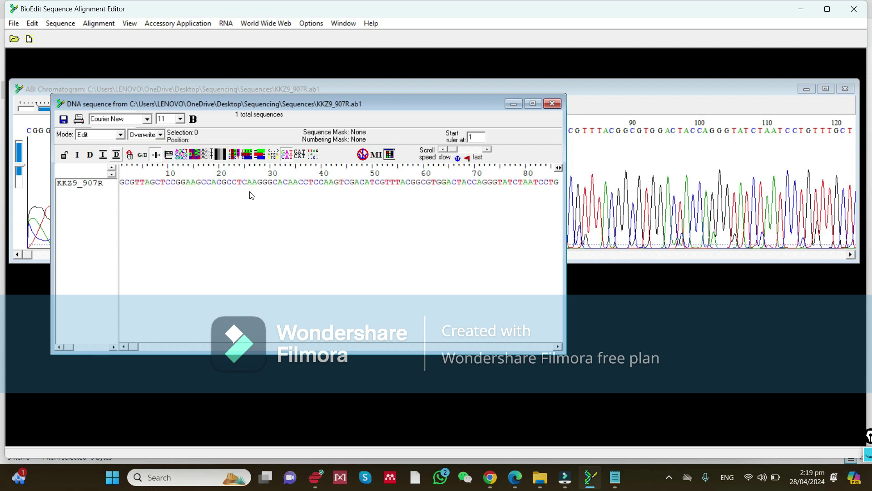
Step: Copy the trimmed KKZ9_907R sequence in Fasta format and paste it below KKZ9_785F in Notepad's Sequence 1 document
left_click(94, 185)
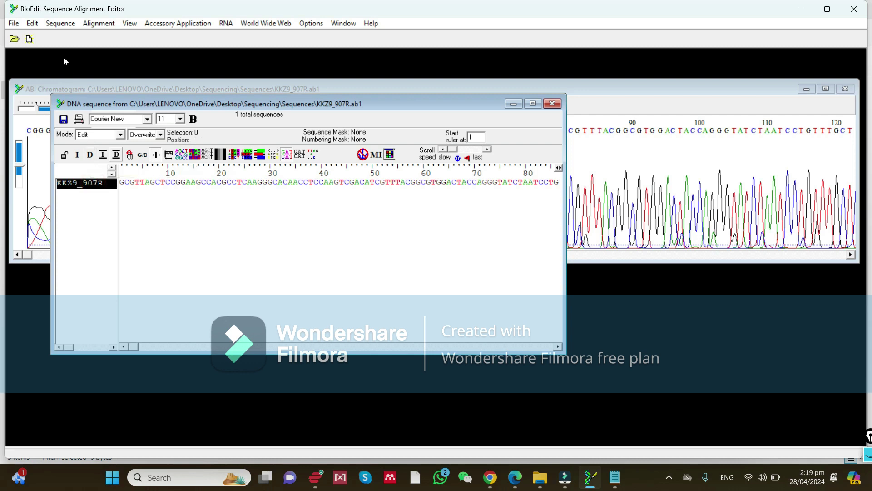
left_click(32, 23)
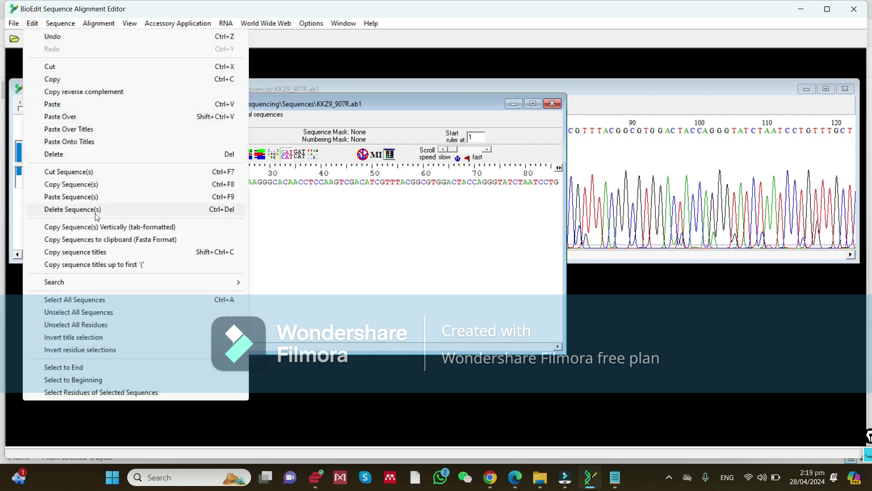
left_click(99, 243)
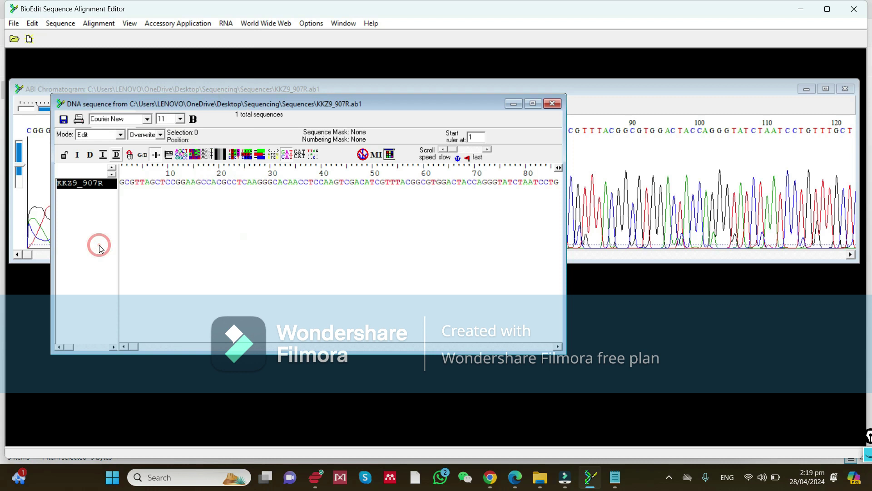
left_click(36, 23)
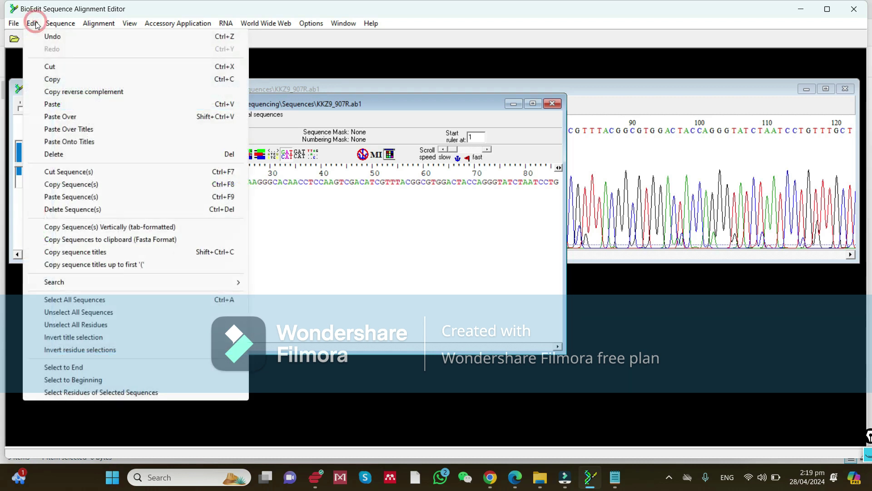
left_click(106, 241)
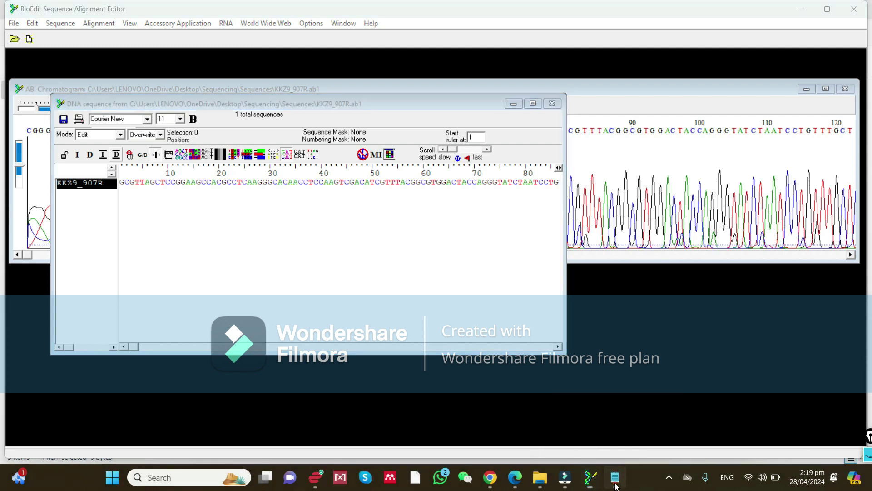
left_click(616, 478)
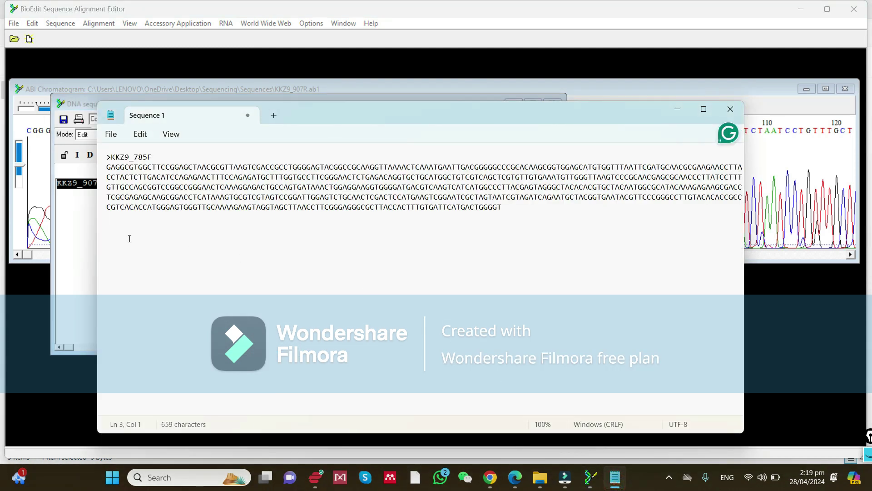
key("ctrl+v")
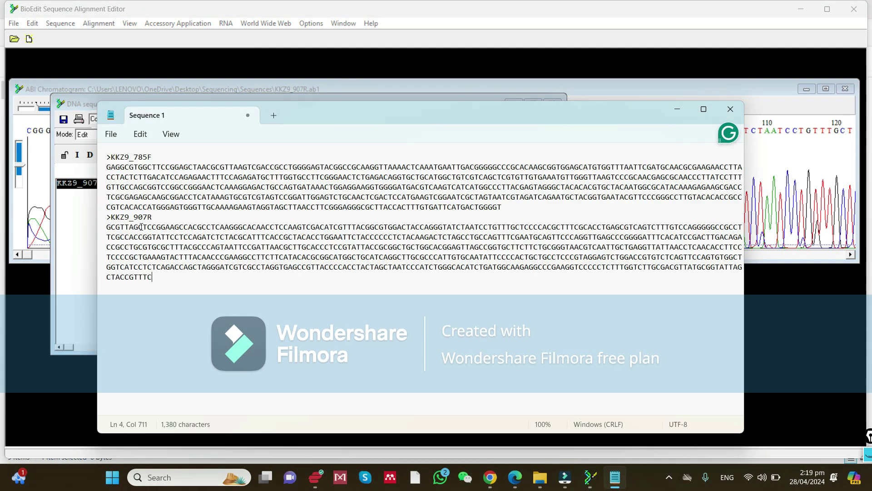